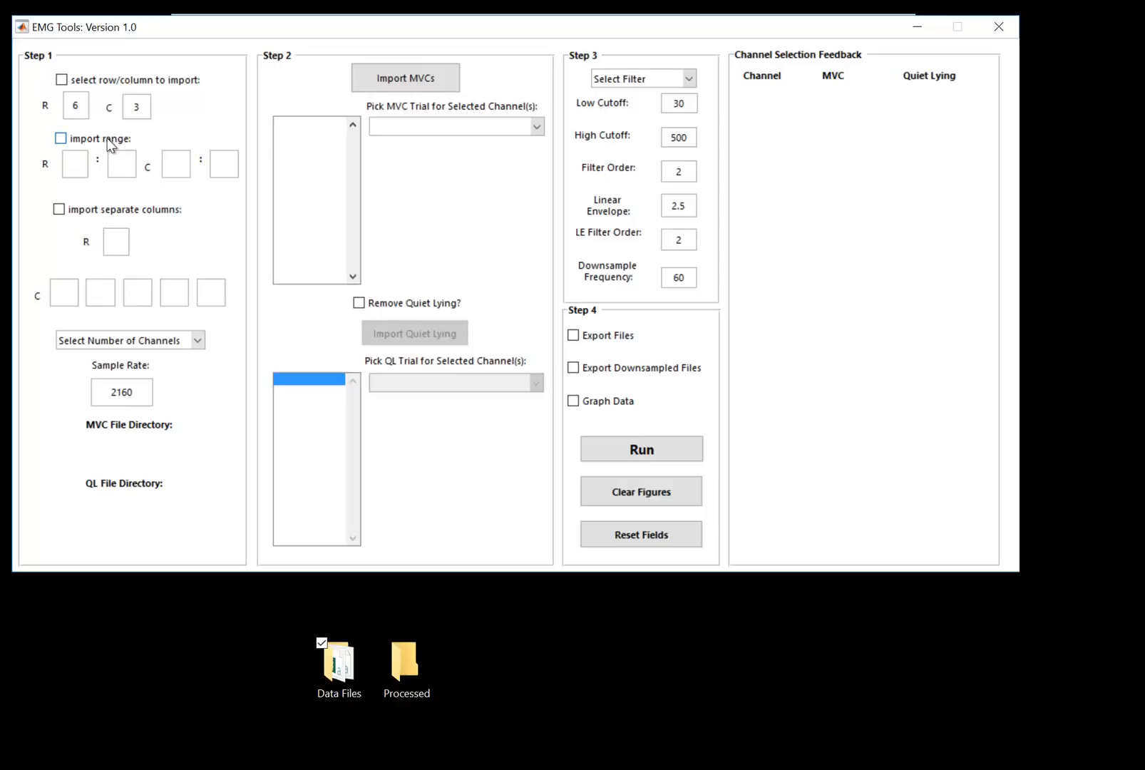
Enable the import range option and acknowledge the import method warning.
left_click(107, 140)
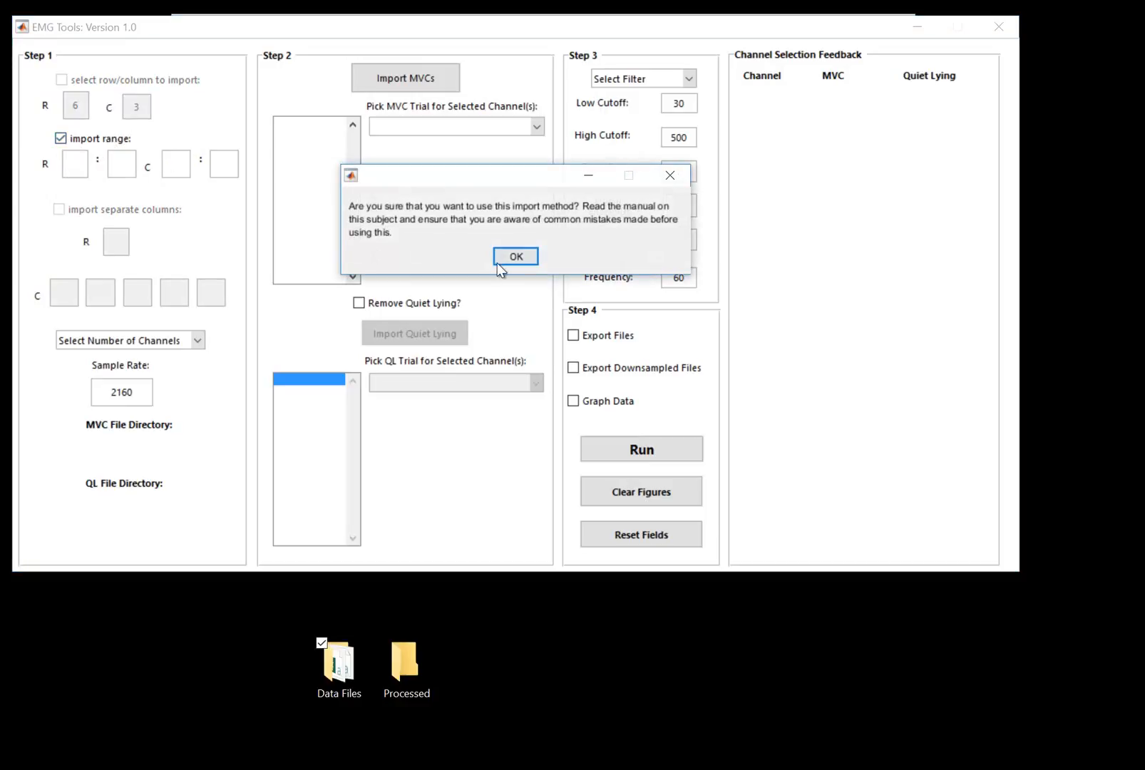
left_click_drag(533, 173, 440, 128)
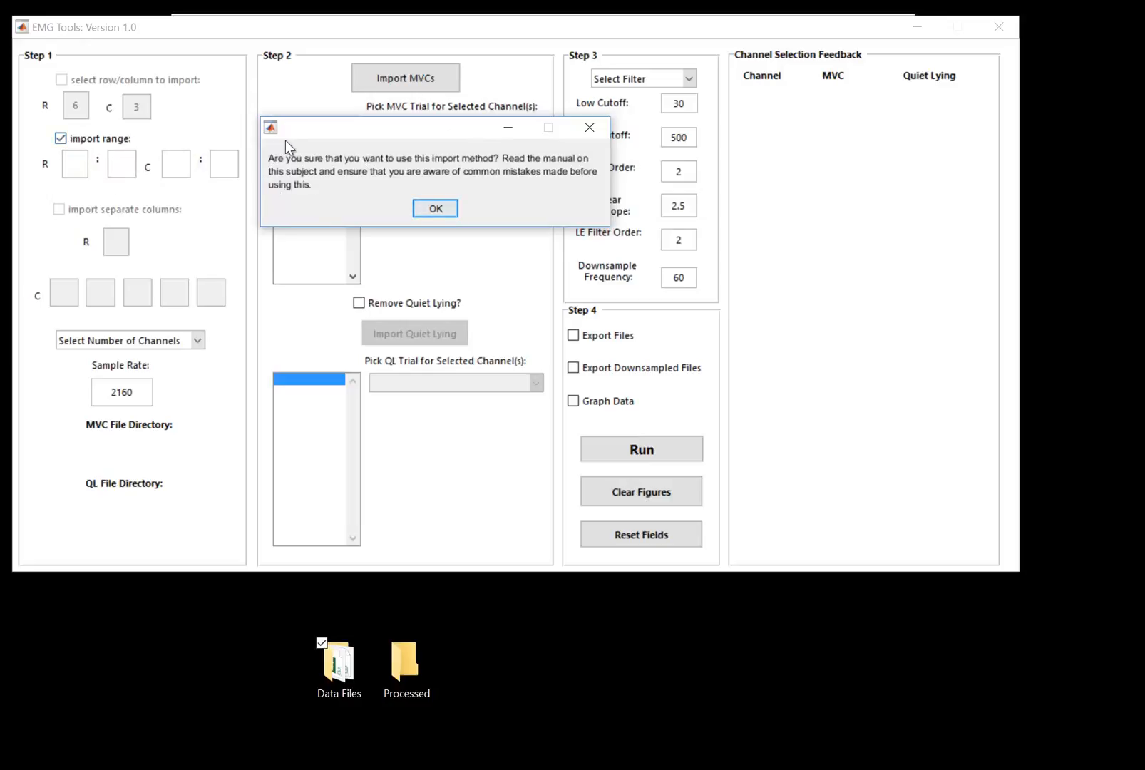
left_click_drag(316, 136, 338, 158)
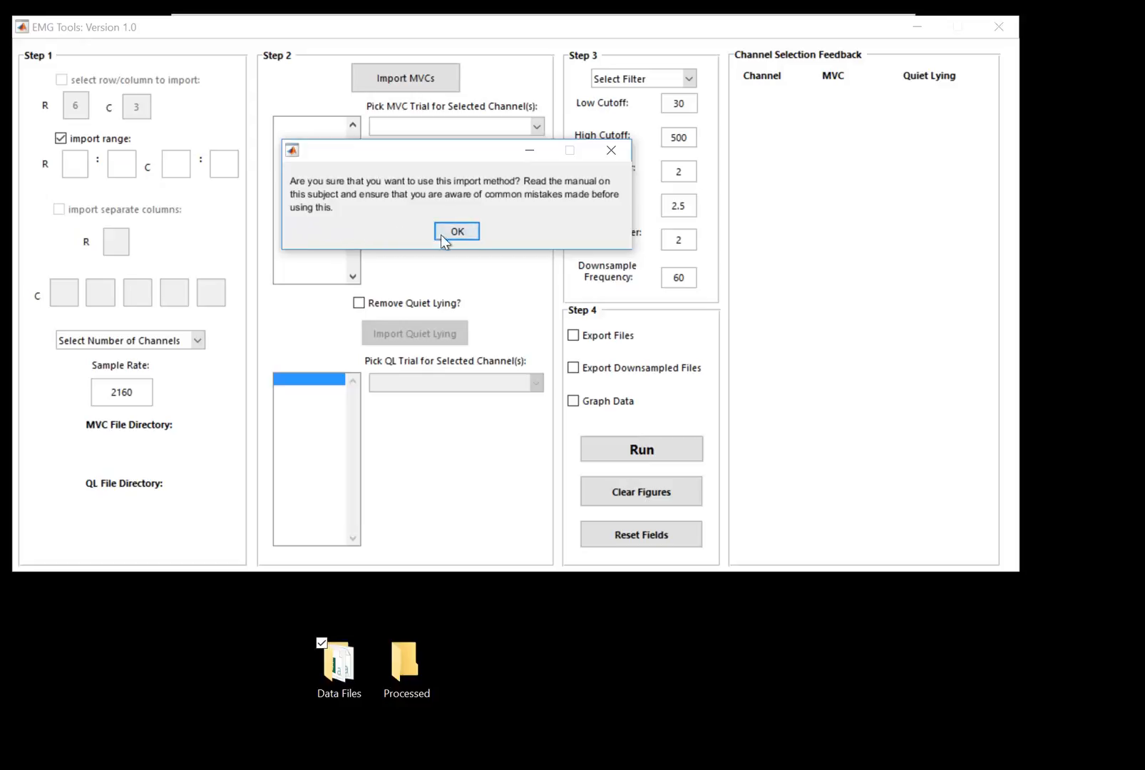
left_click(461, 236)
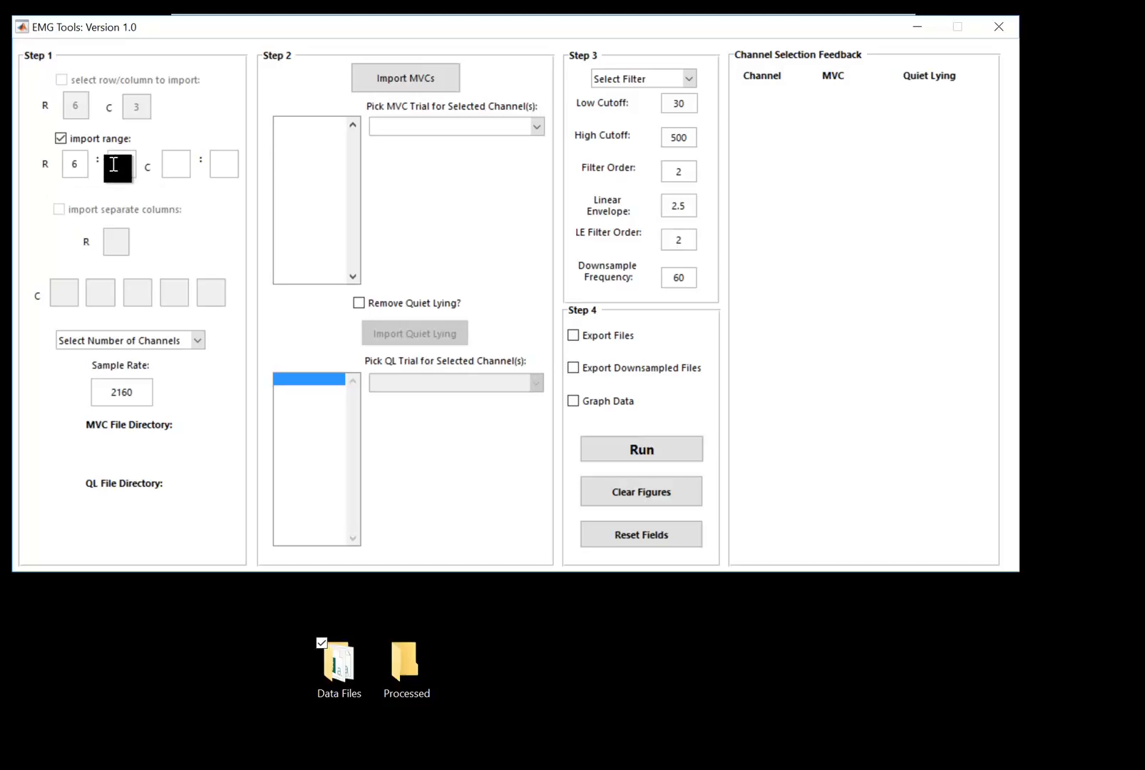
Set the import row range to 6 through 1000.
type("1000")
double_click(123, 169)
left_click(130, 169)
double_click(119, 162)
left_click(75, 164)
left_click(179, 172)
left_click(223, 166)
left_click_drag(111, 164, 136, 164)
key("BackSpace")
type("1000")
Set the import column range to 3 through 10.
double_click(80, 158)
left_click(183, 164)
type("3")
key("Tab")
type("10")
left_click(174, 164)
left_click_drag(171, 161, 233, 173)
key("BackSpace")
type("10")
Set the number of channels to 8.
left_click(193, 338)
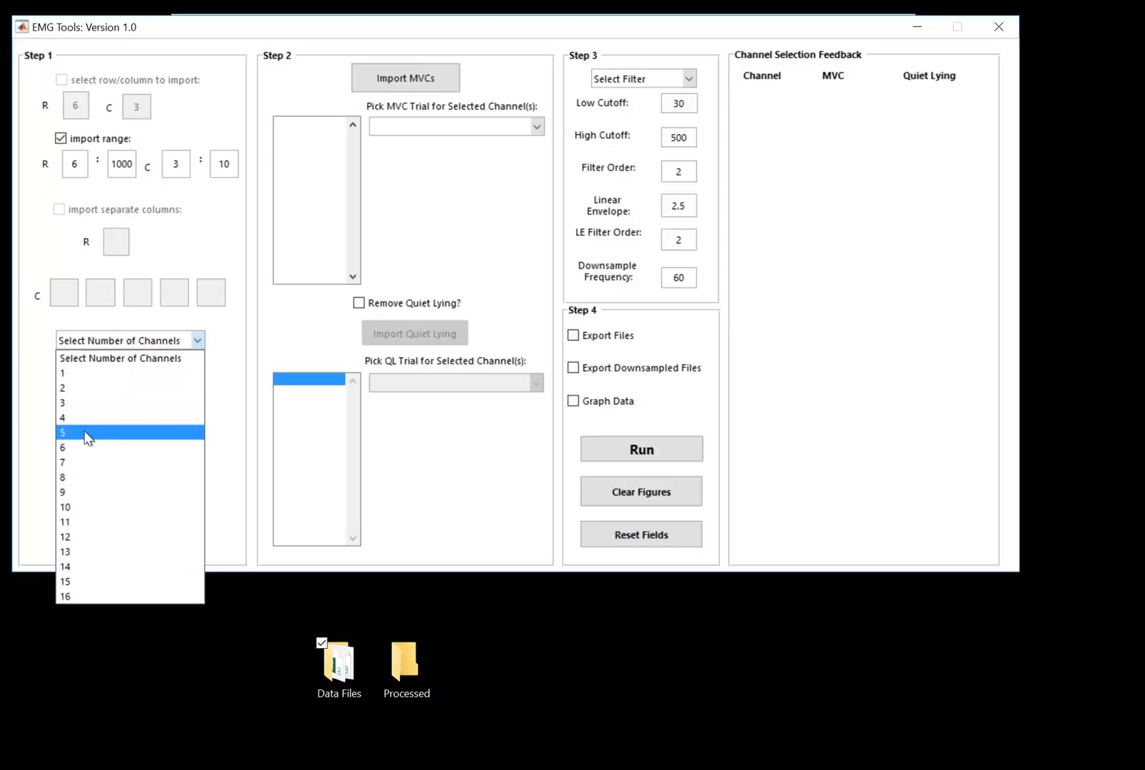
left_click(78, 476)
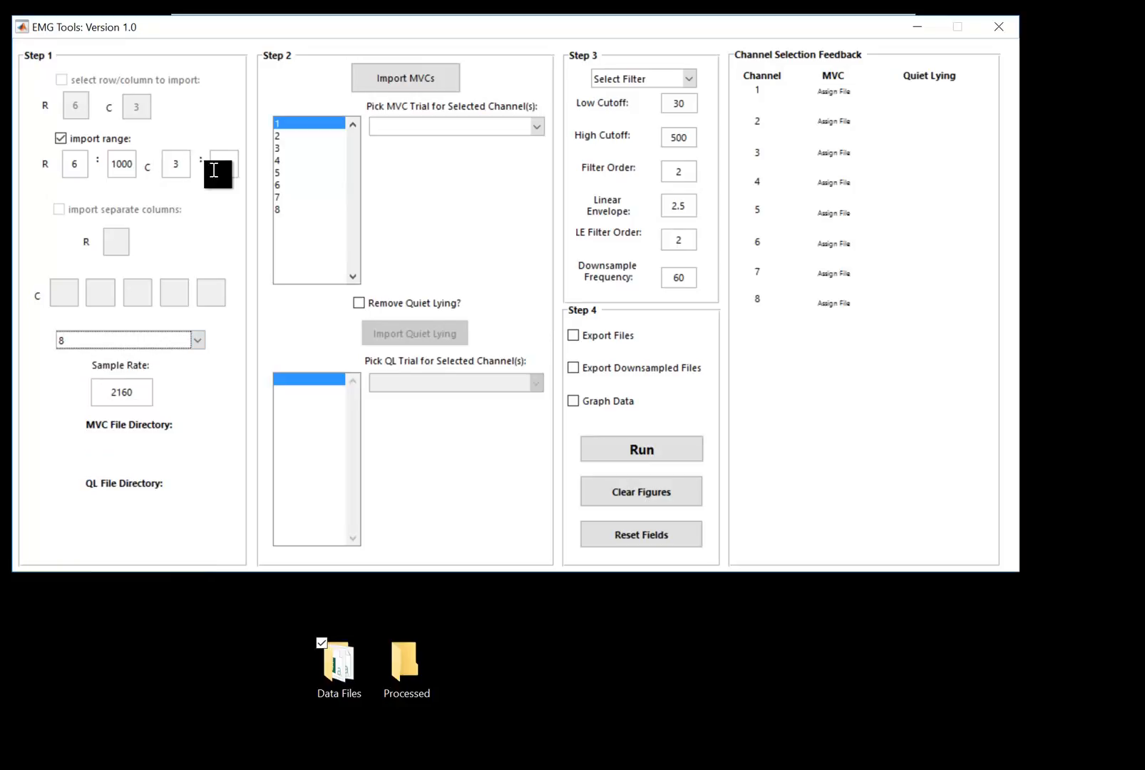
left_click(232, 340)
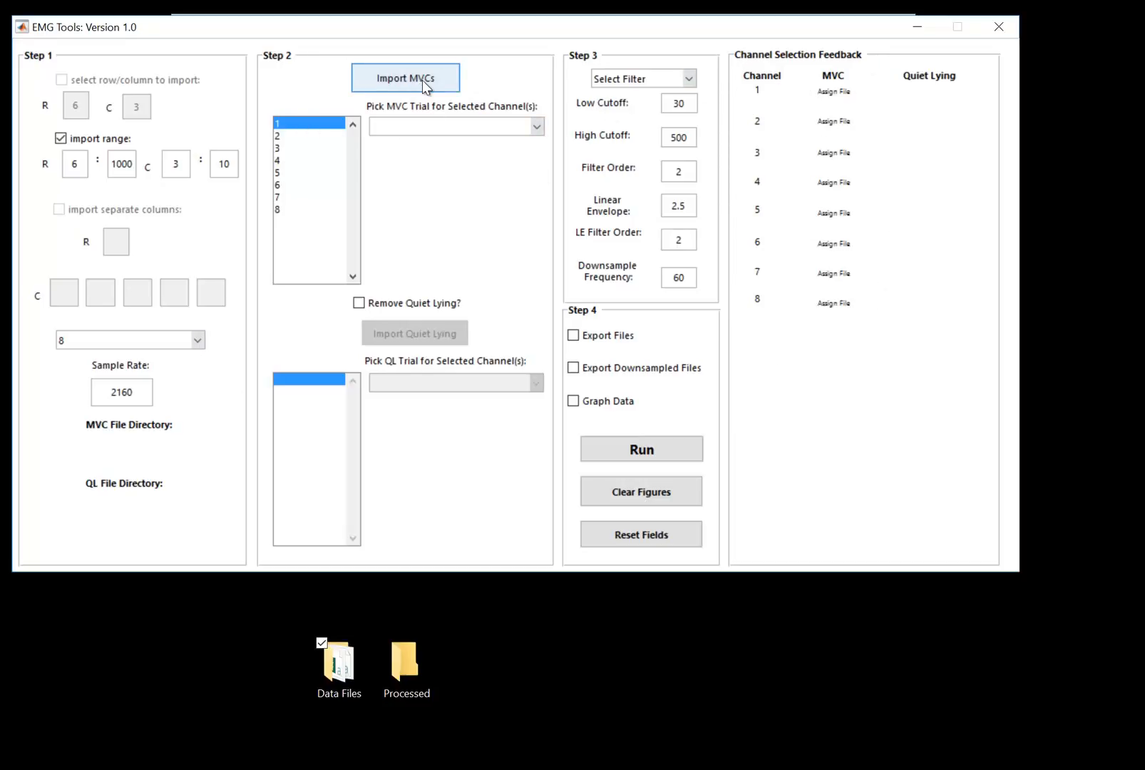
Import the MVC files Back MVC.CSV and Ham MVC 1.CSV from the Desktop's Data Files folder.
left_click(396, 82)
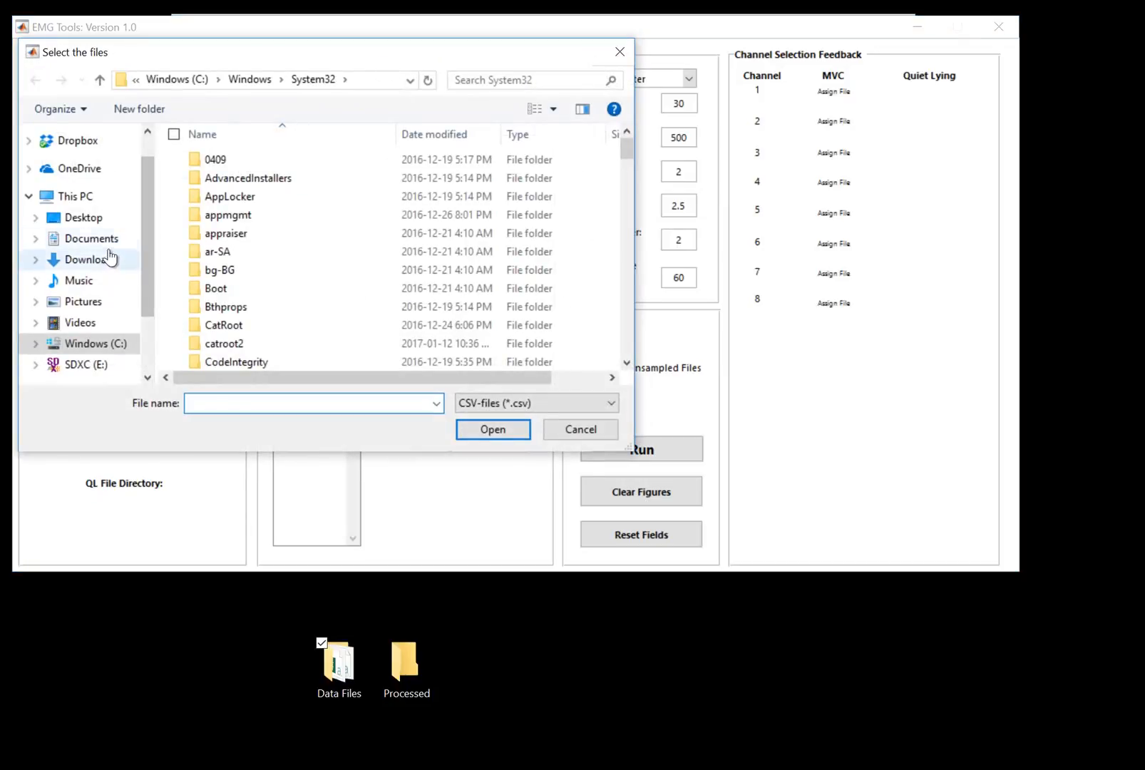
left_click(86, 217)
left_click(271, 160)
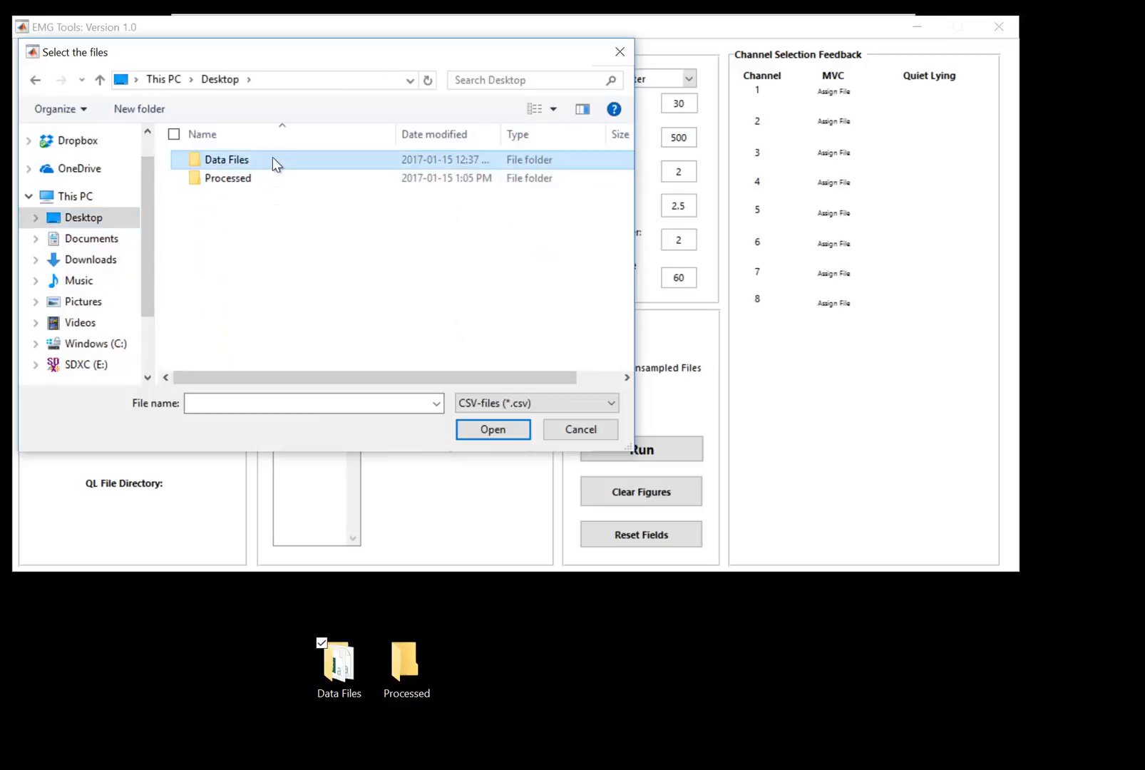
double_click(272, 161)
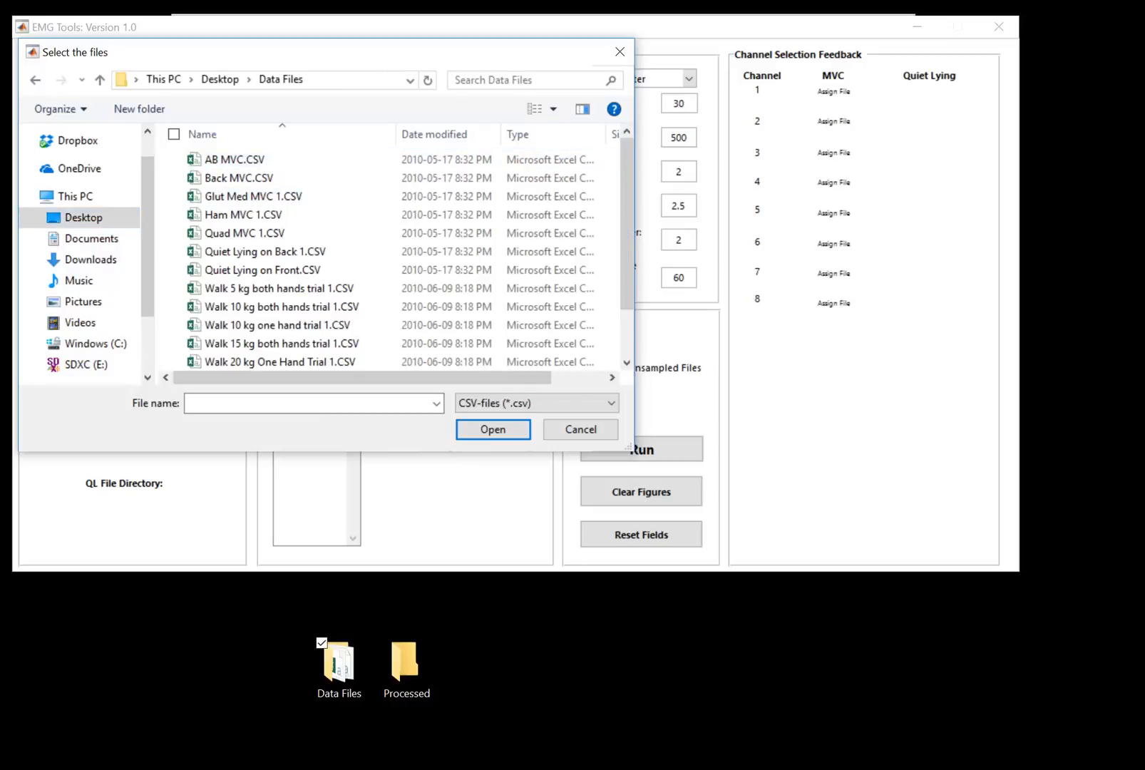
left_click(553, 767)
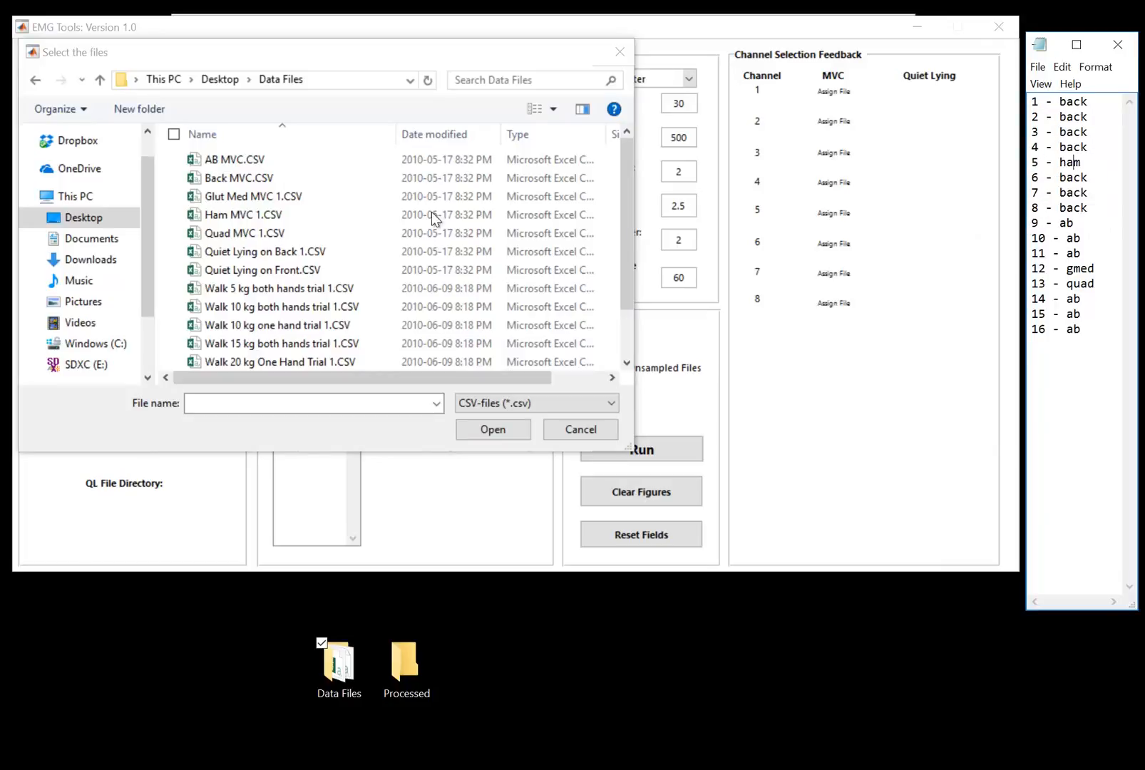
left_click(266, 178)
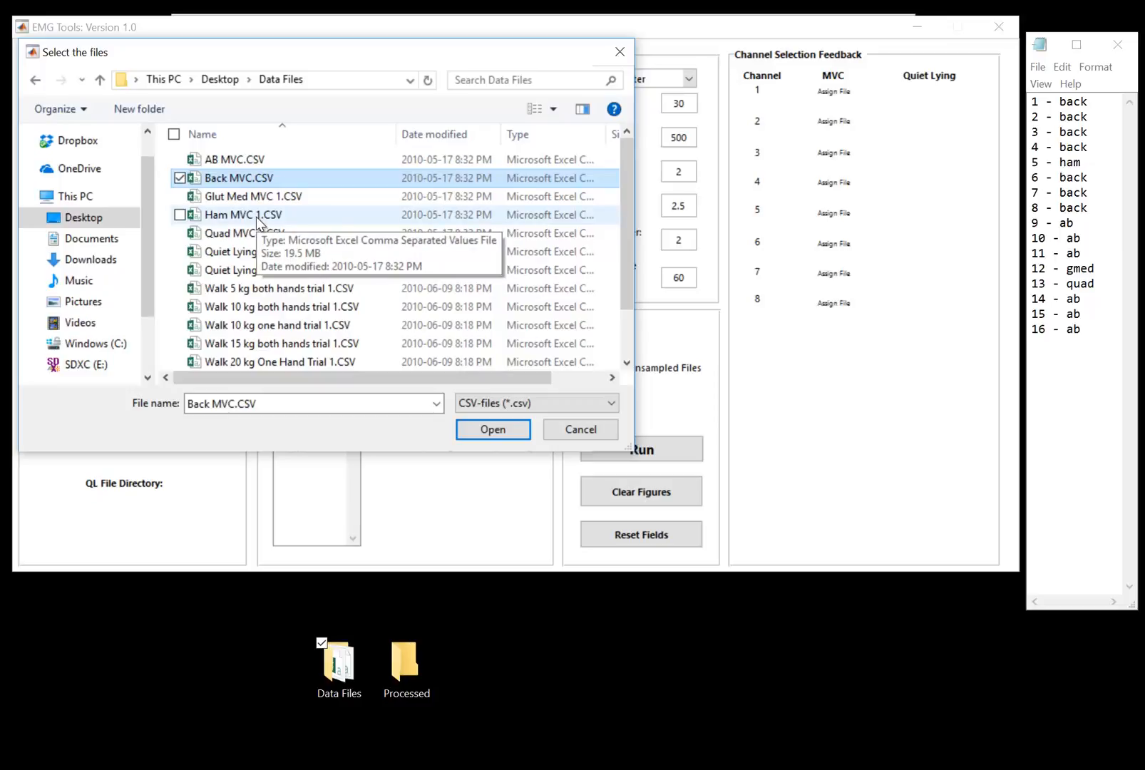
left_click(257, 217, "ctrl")
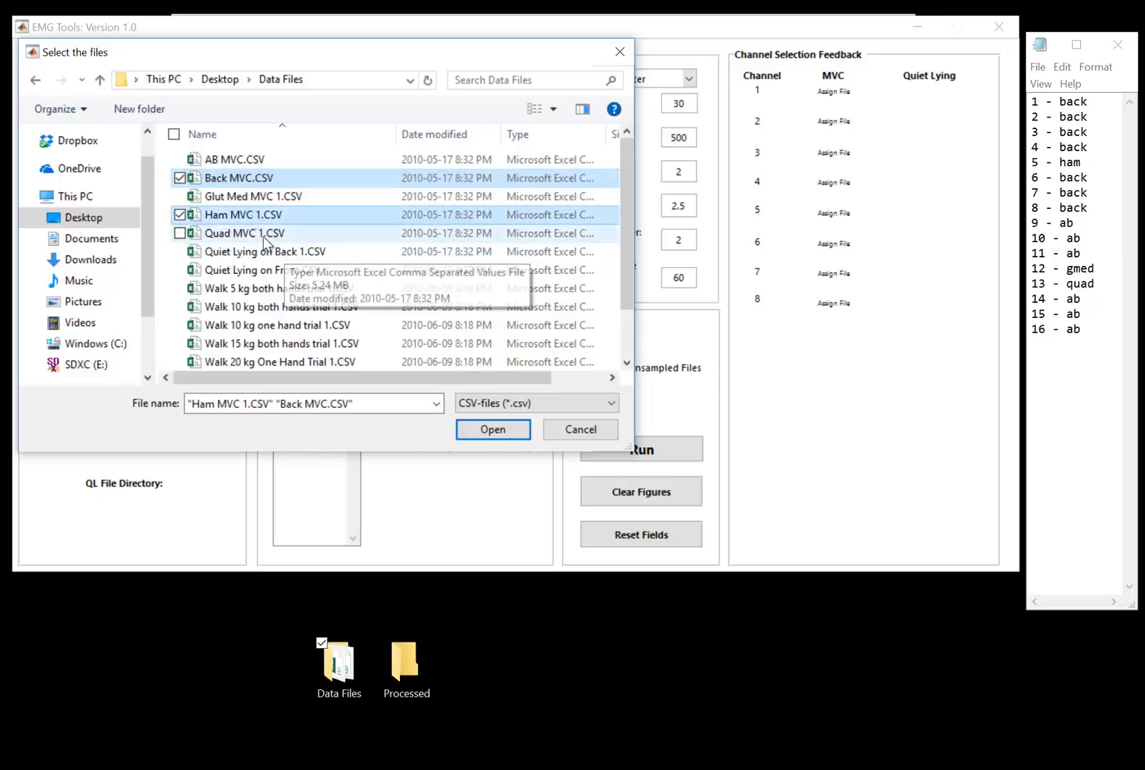
left_click(482, 429)
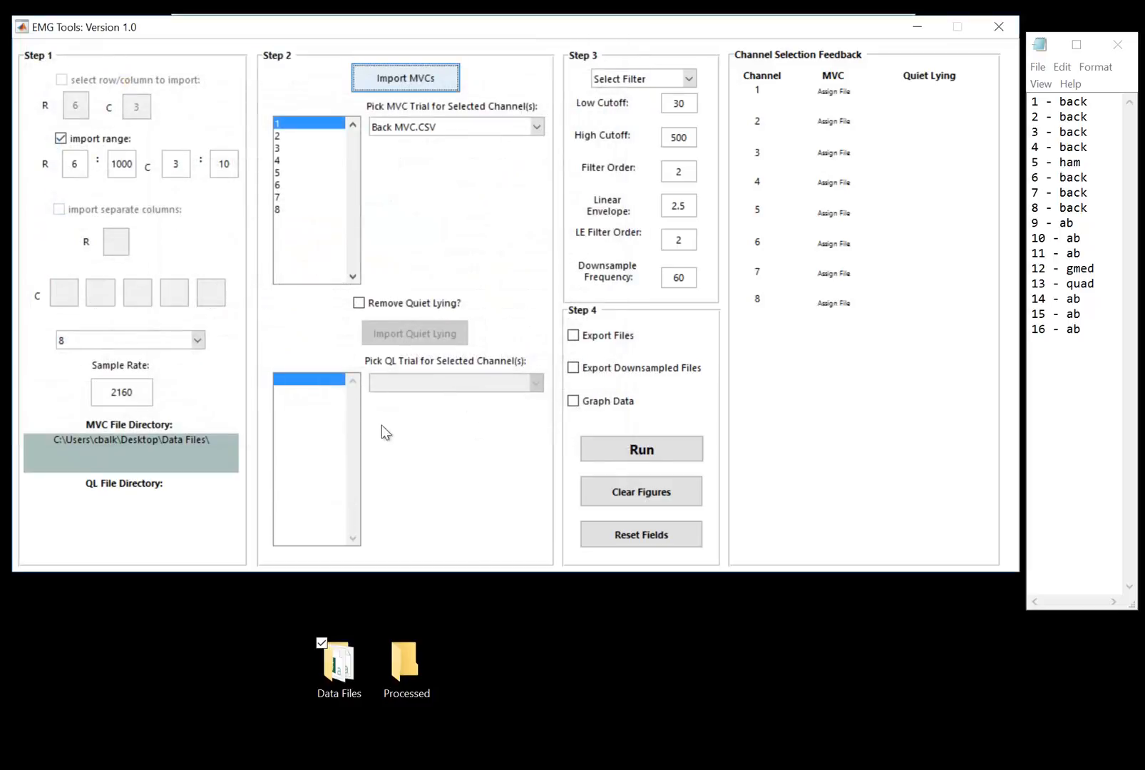
Enable the Remove Quiet Lying option.
left_click(383, 127)
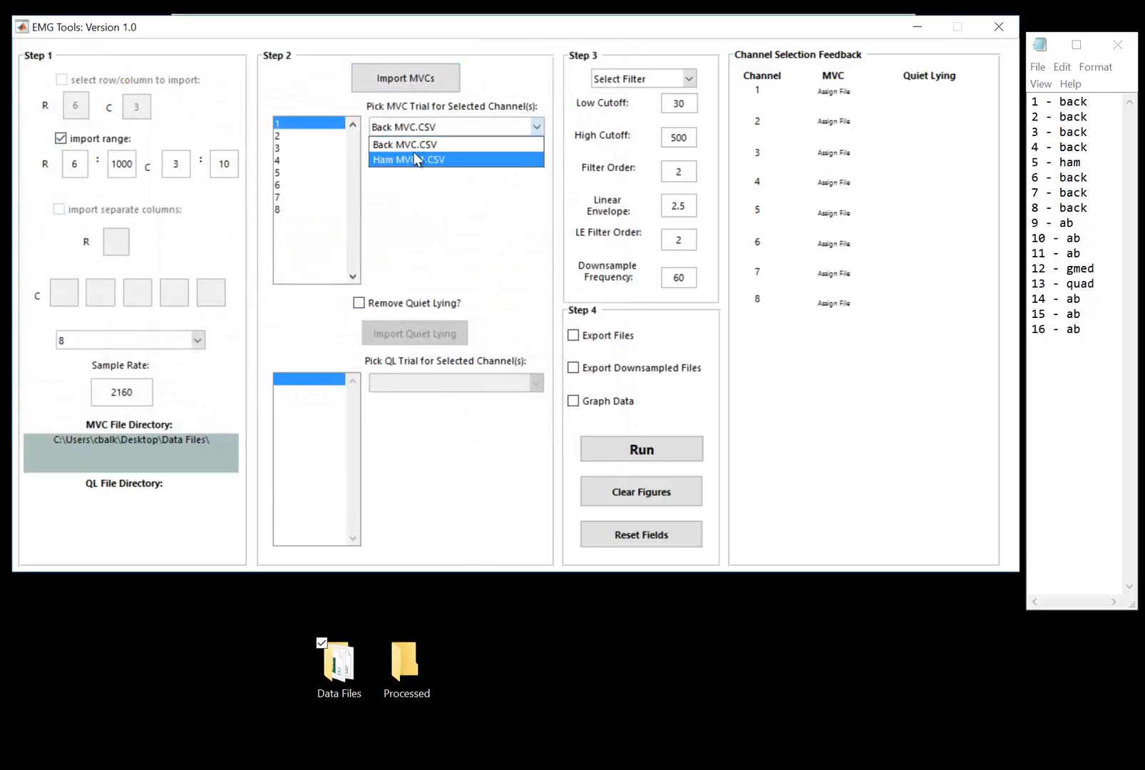
left_click(418, 126)
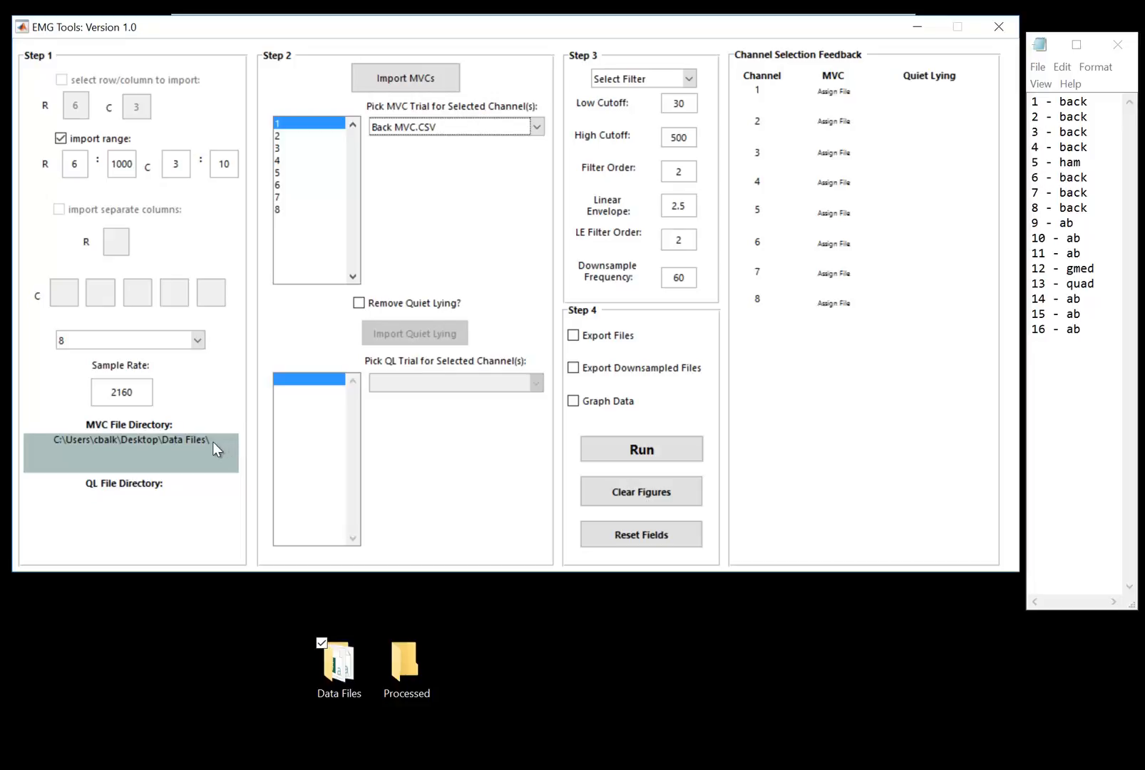
left_click(365, 302)
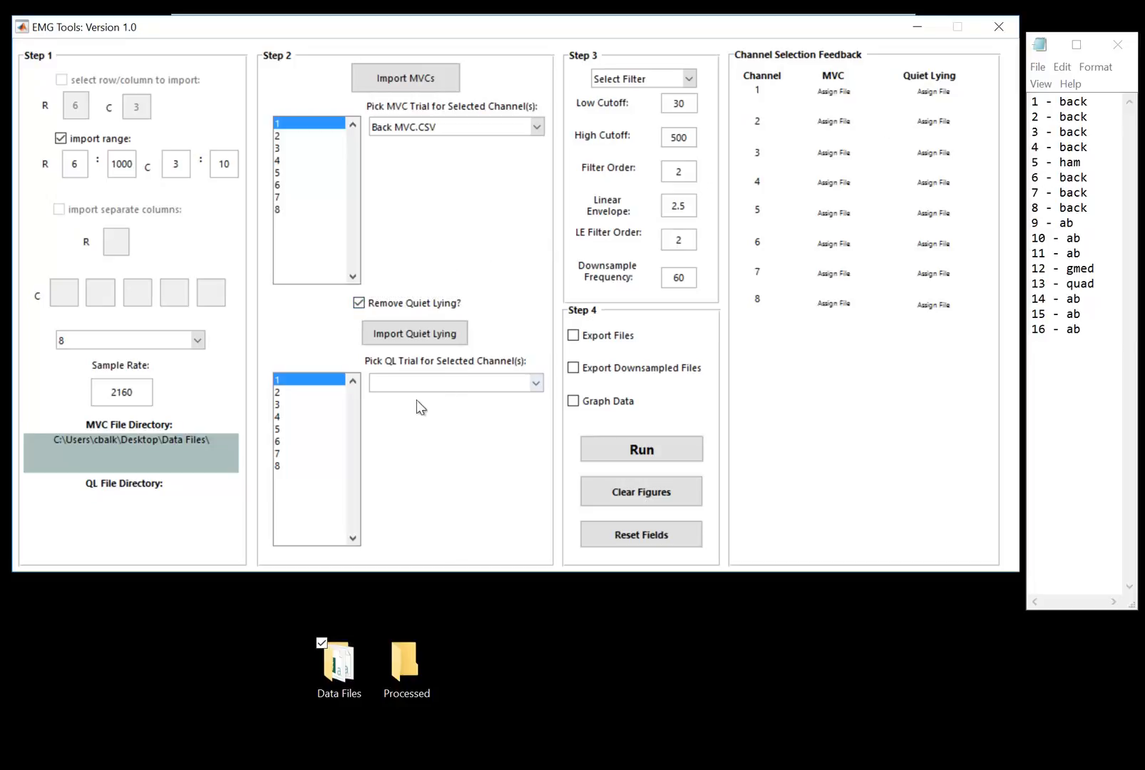
left_click(388, 306)
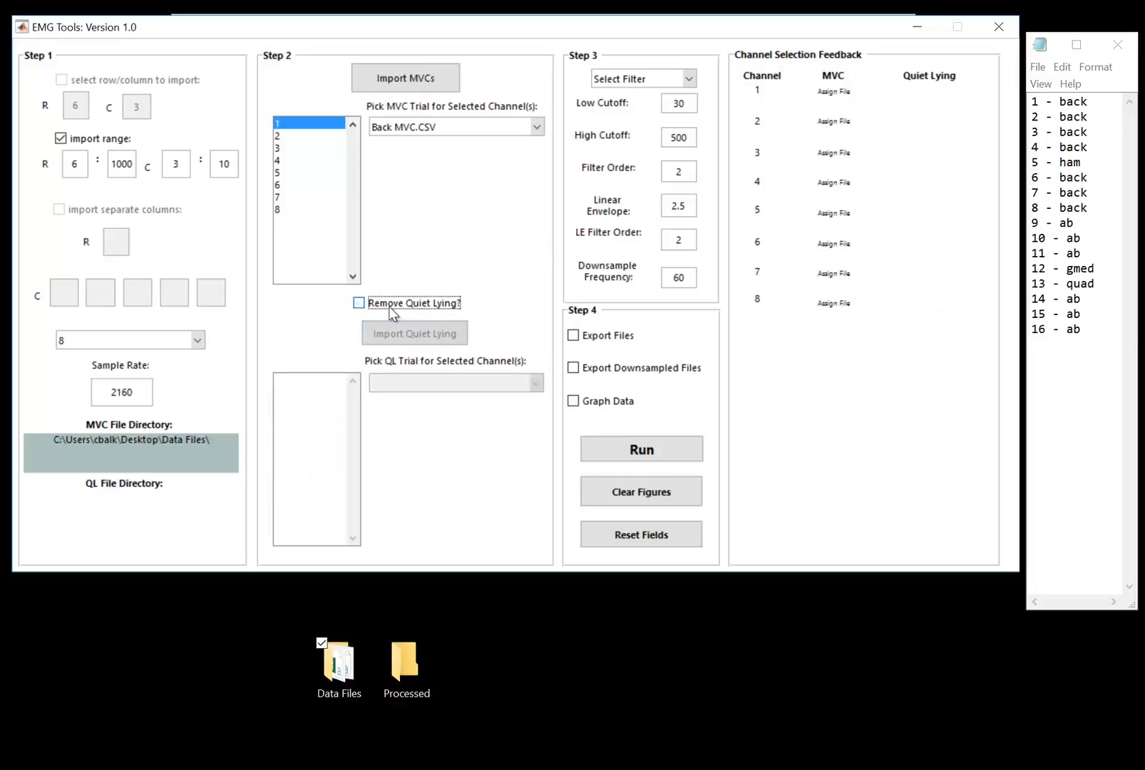
left_click(392, 304)
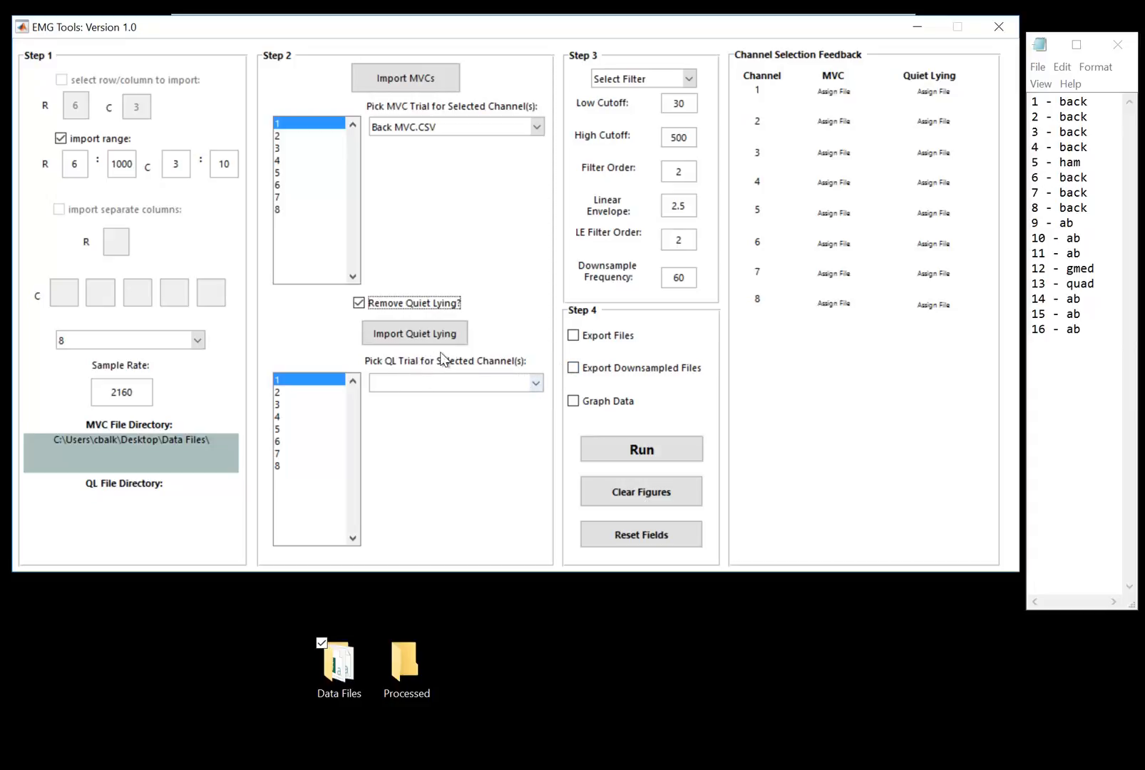
Review the channel-to-muscle notes for channels 1 to 8.
left_click(1033, 109)
left_click_drag(1033, 108, 1099, 203)
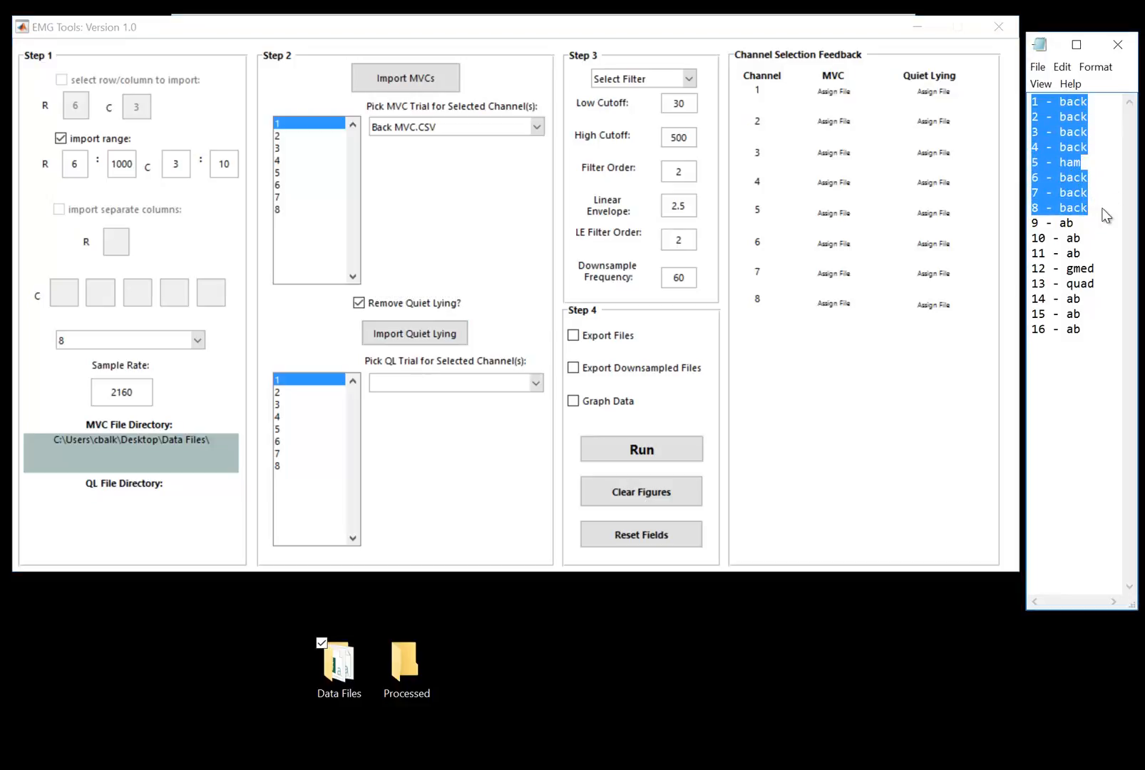
right_click(1107, 207)
left_click(1106, 204)
left_click_drag(1107, 207, 1033, 101)
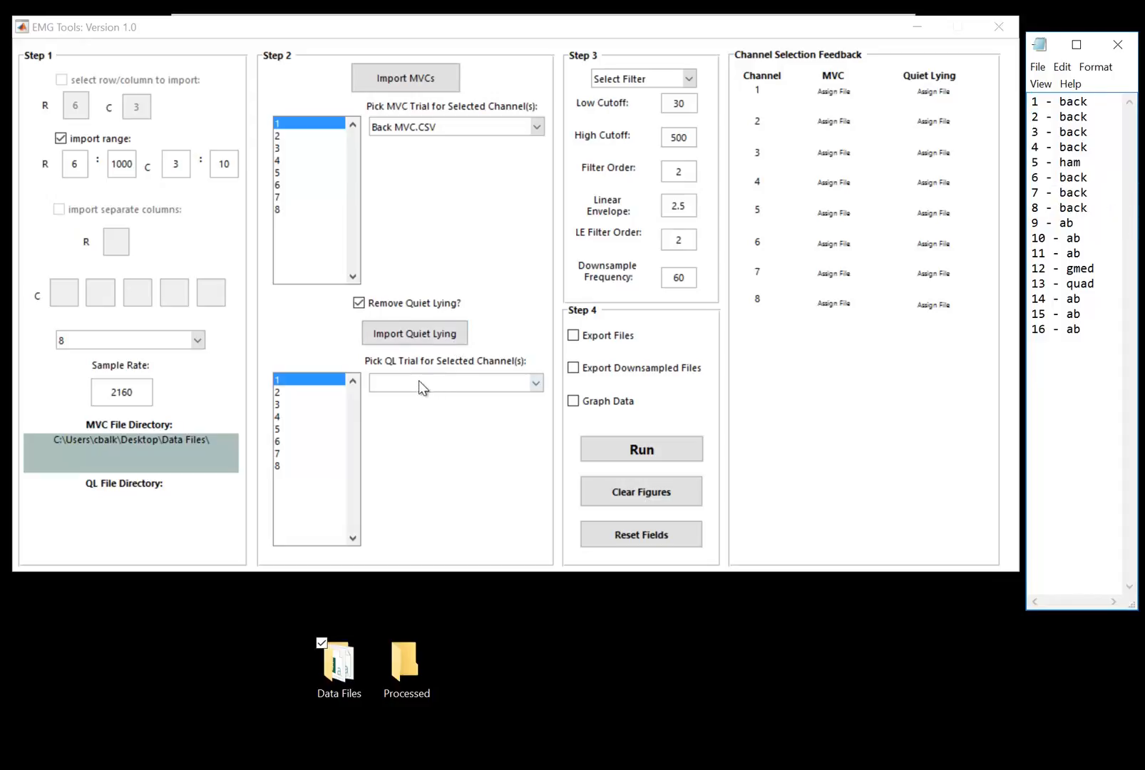
Import Quiet Lying on Front.CSV from the Data Files folder and pick it as the quiet lying trial.
left_click(438, 335)
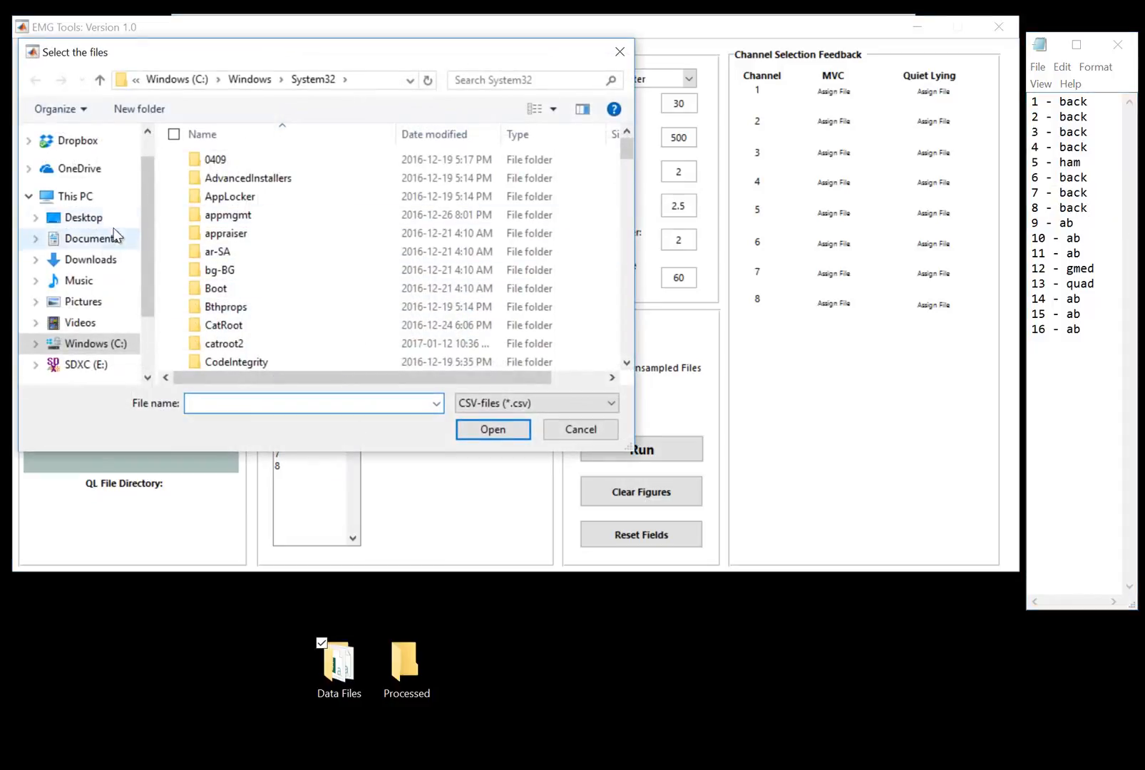
left_click(84, 218)
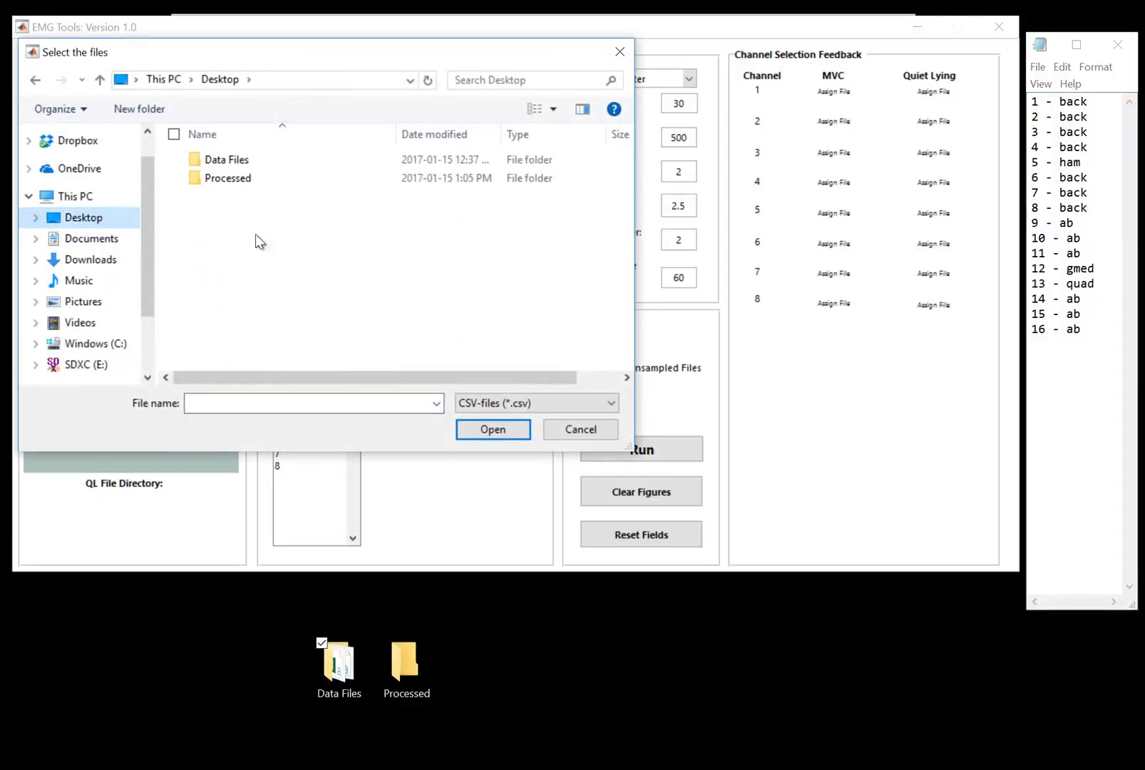
double_click(260, 160)
left_click(301, 270)
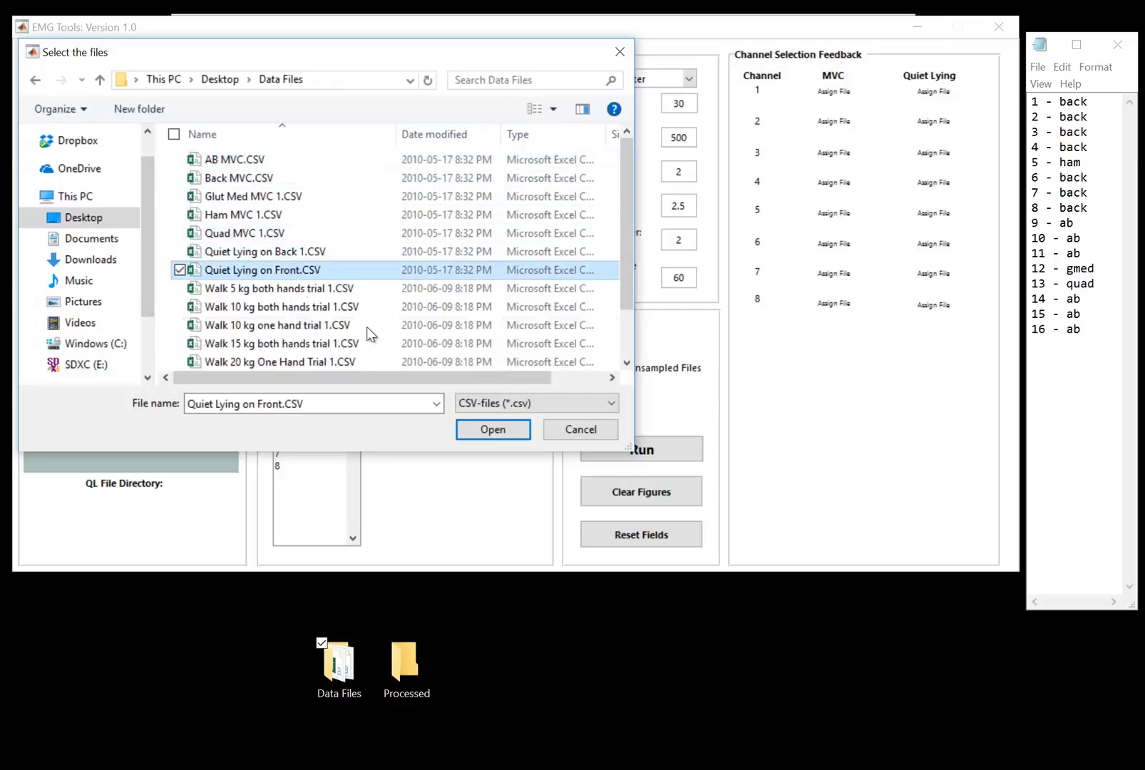
left_click(482, 429)
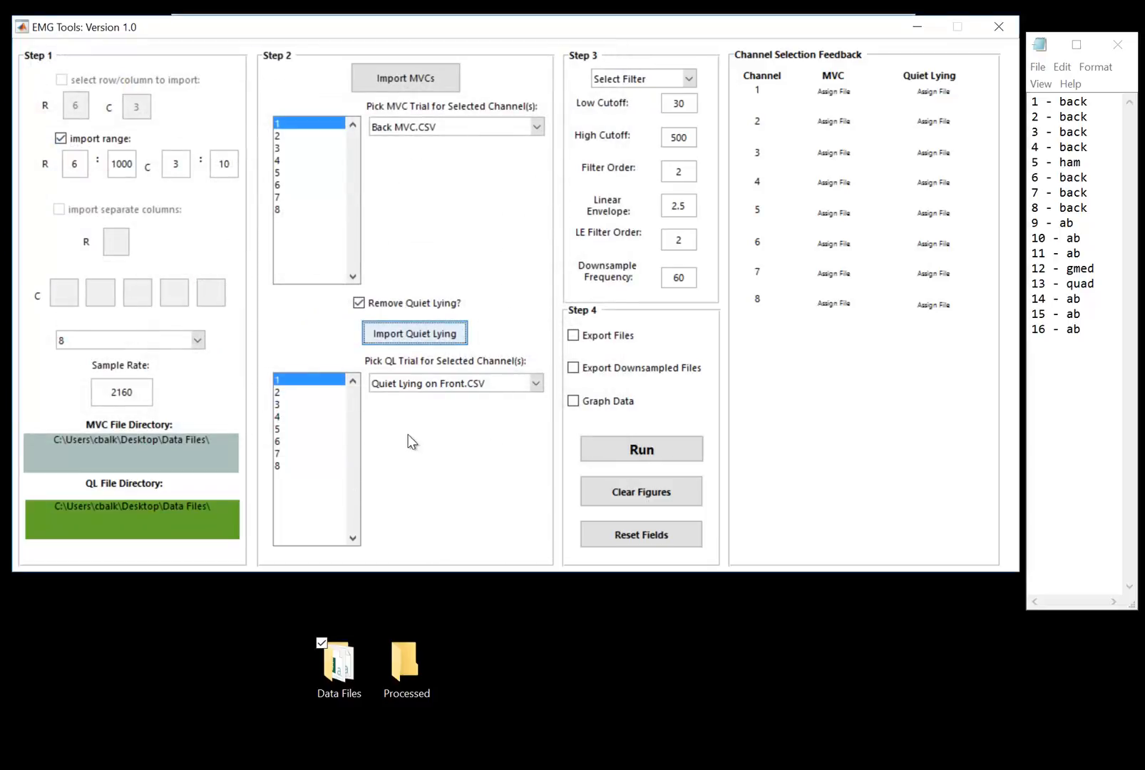
left_click(430, 385)
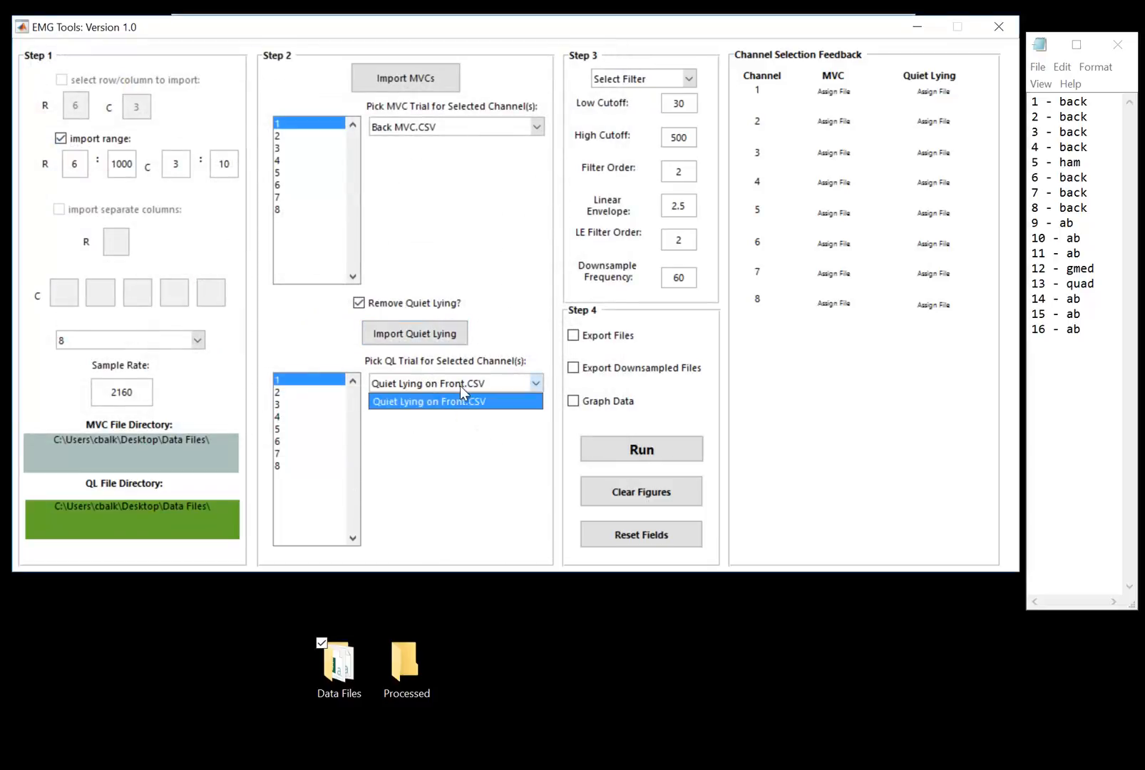
left_click(460, 386)
left_click(403, 391)
left_click(421, 394)
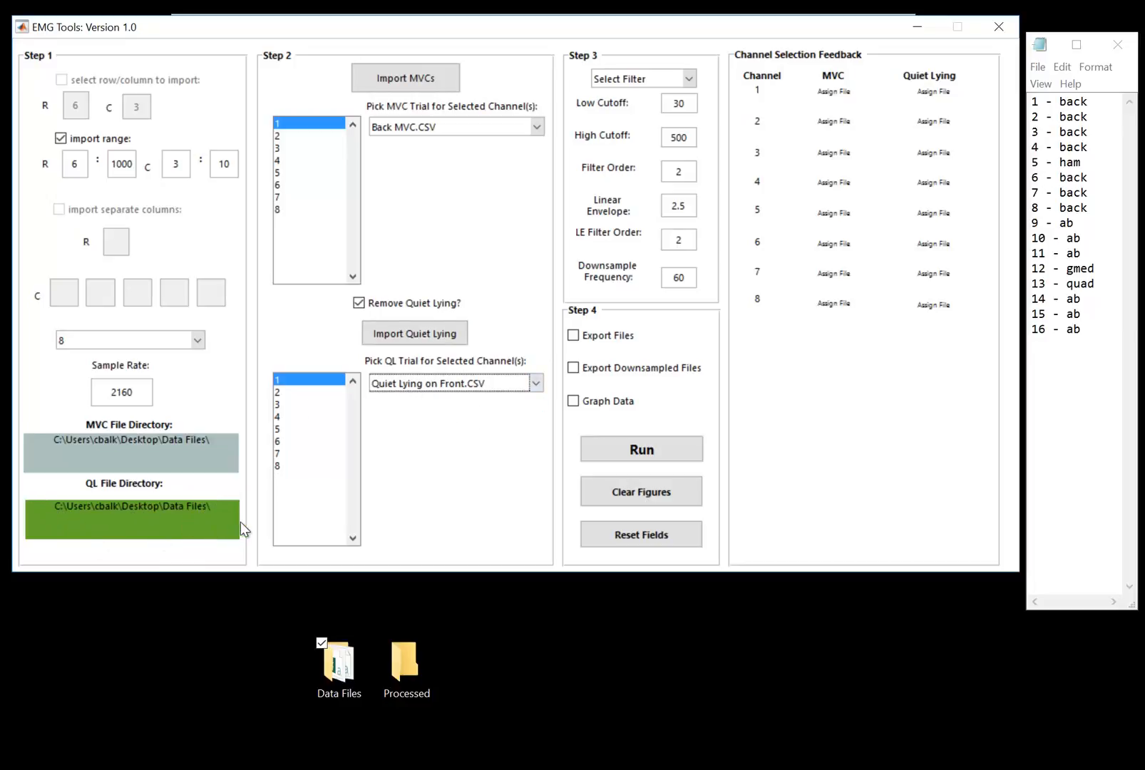
Check the notes to see which of channels 1 to 8 record back muscles.
left_click(326, 176)
left_click(291, 127)
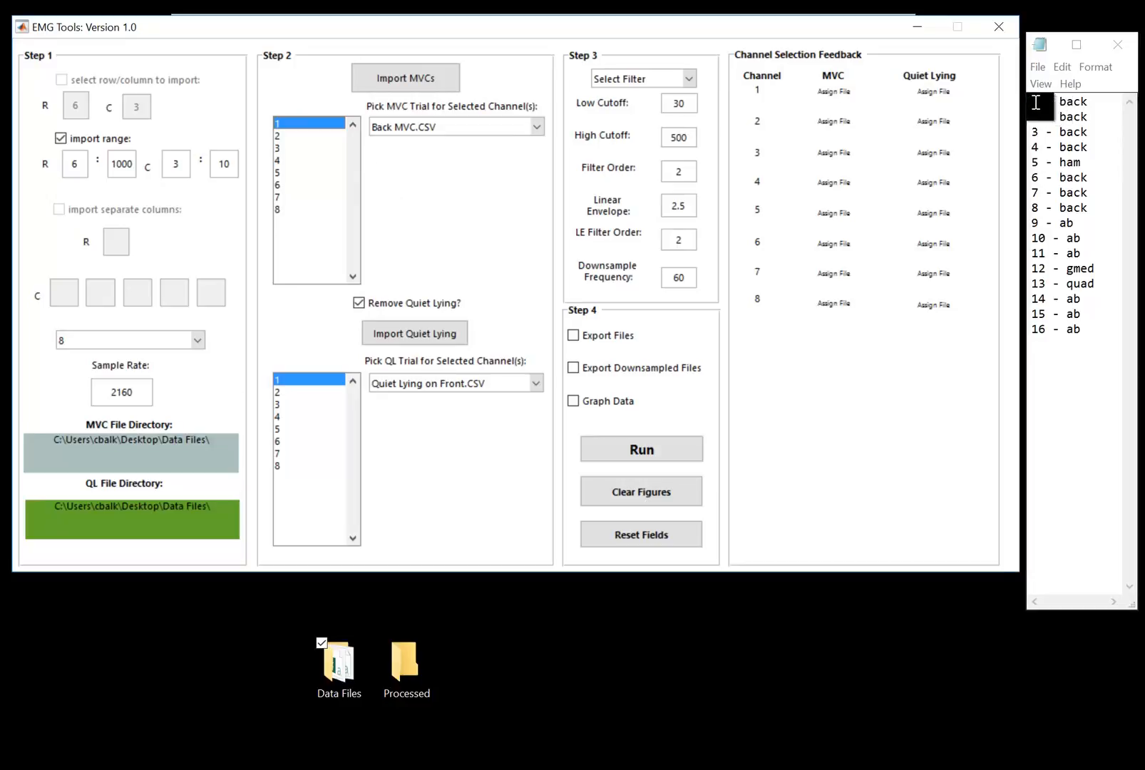
left_click_drag(1034, 103, 1092, 151)
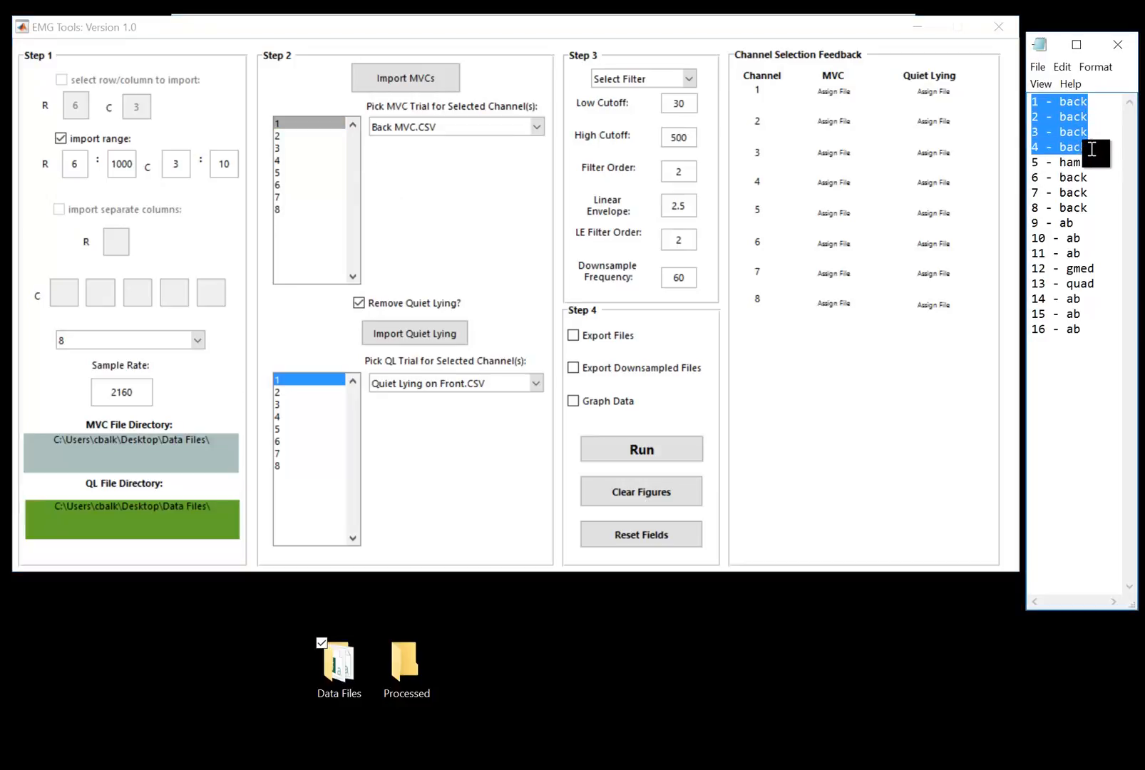
left_click(1097, 207)
left_click_drag(1096, 207, 1080, 183)
left_click(1067, 179)
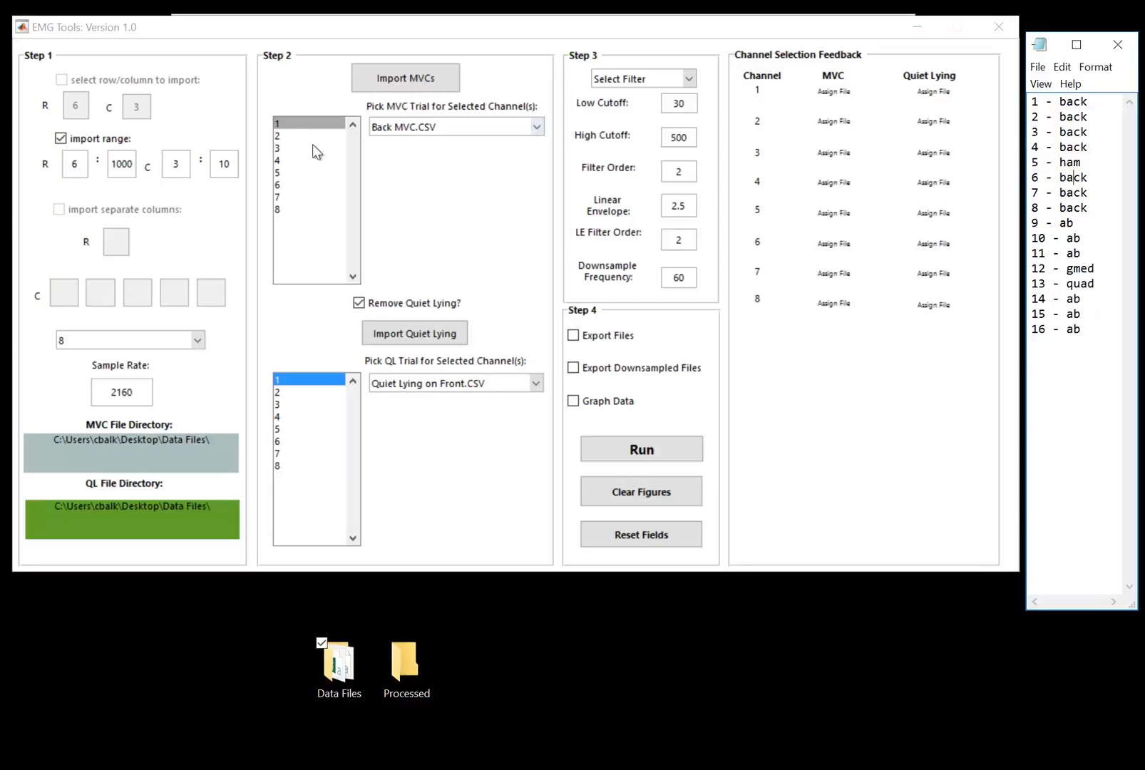
Assign Back MVC.CSV as the MVC trial for channels 1–4 and 6–8.
left_click(310, 126)
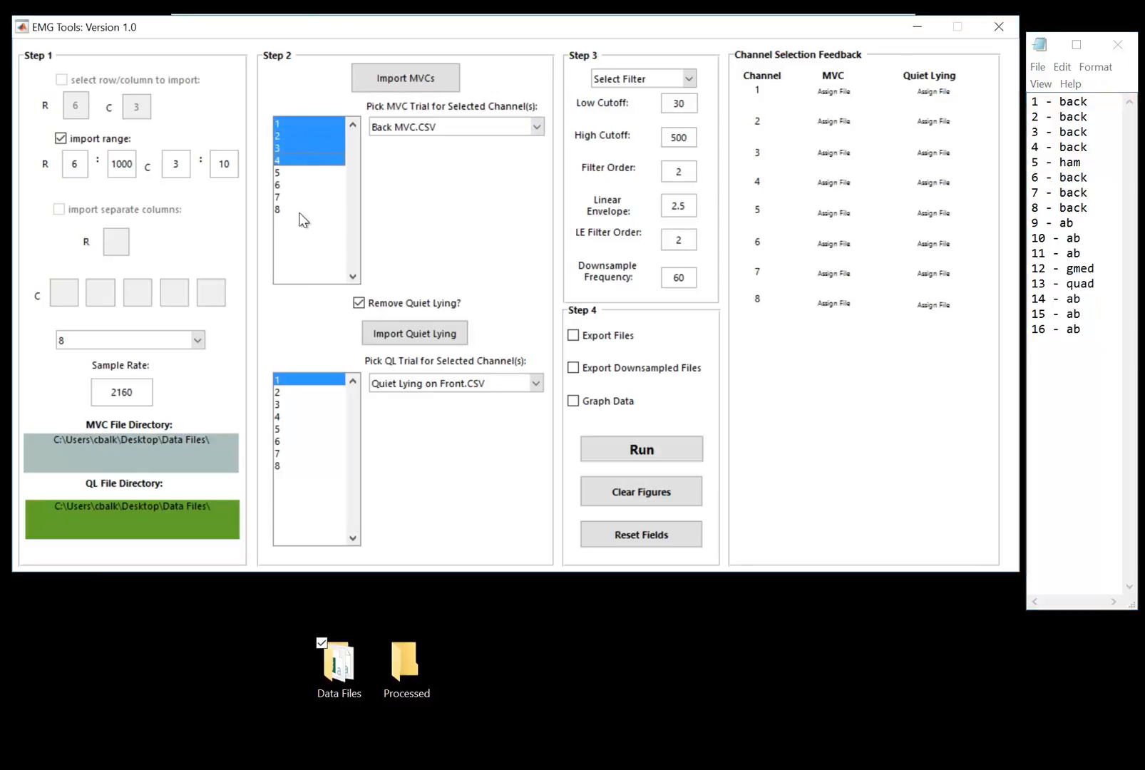
left_click(289, 159, "shift")
mouse_move(289, 159)
left_mouse_down()
mouse_move(290, 123)
mouse_move(294, 158)
left_mouse_up()
left_click(290, 123)
left_click_drag(282, 187, 293, 211)
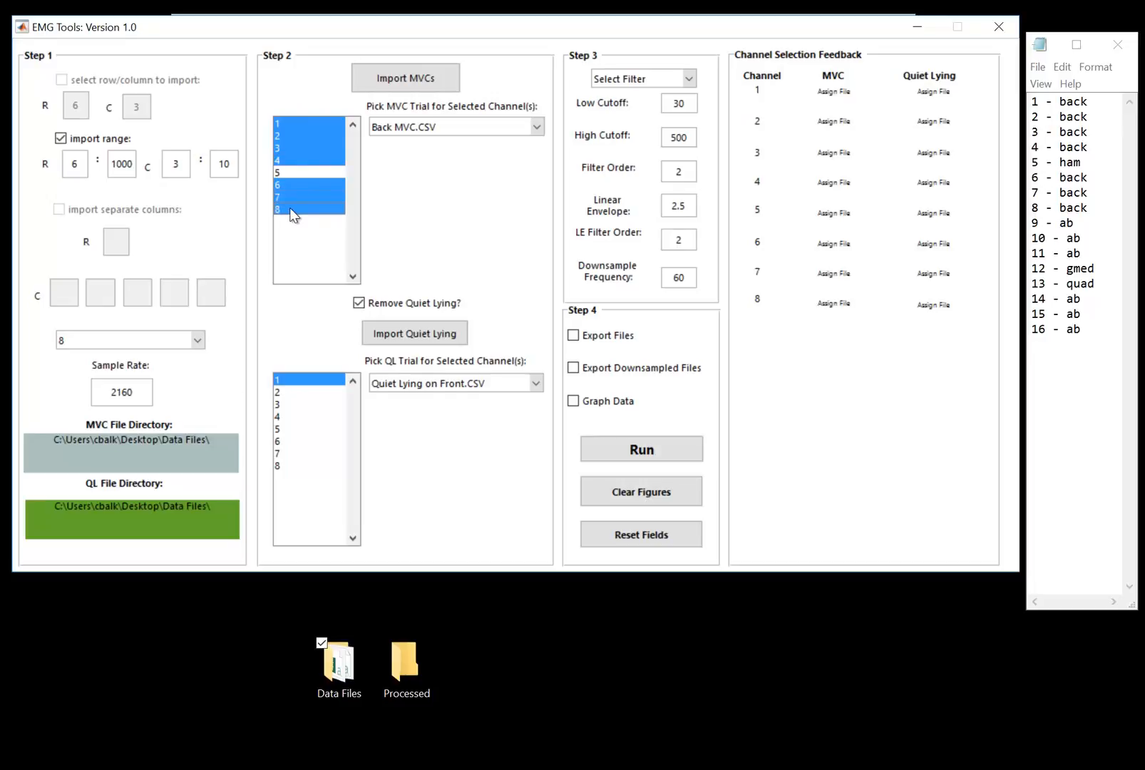
left_click(425, 129)
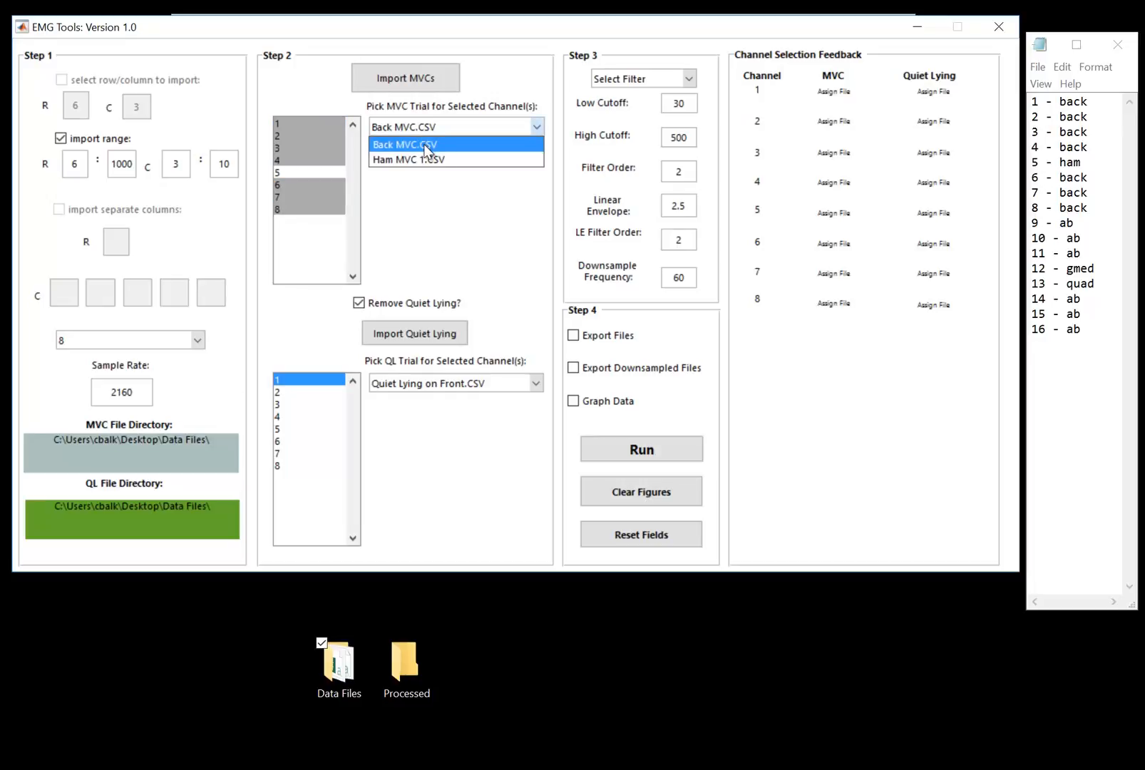
left_click(425, 140)
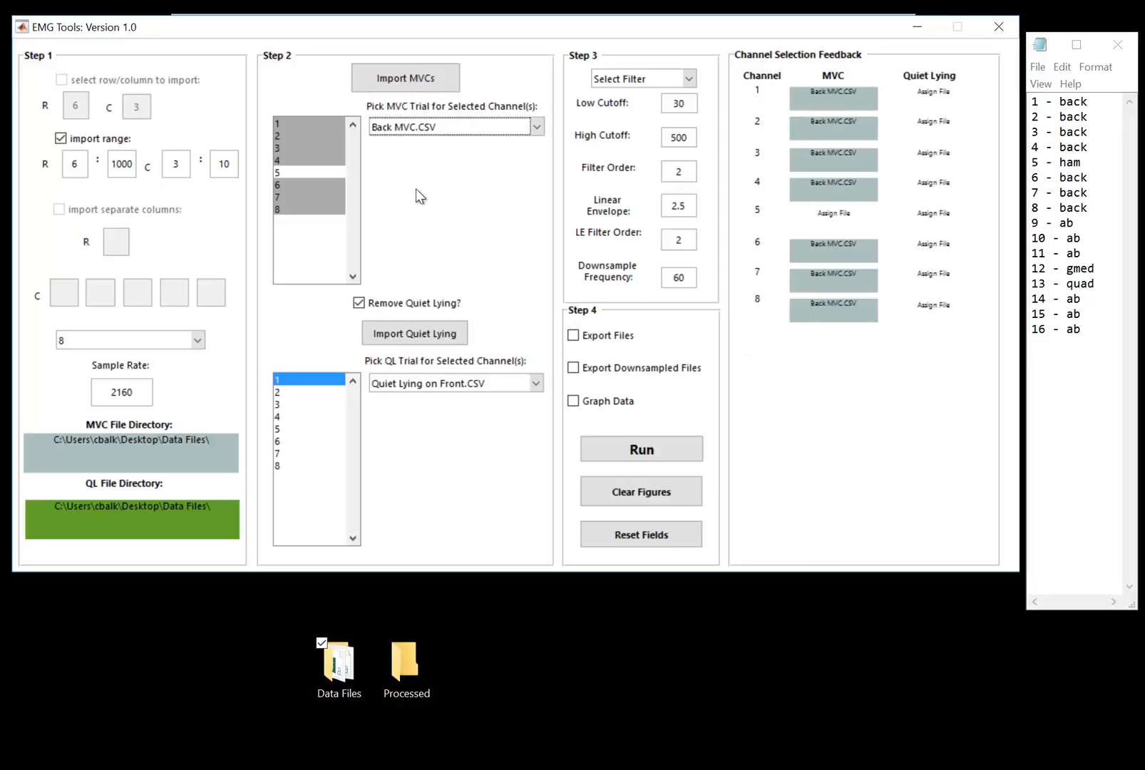
Assign Ham MVC 1.CSV as the MVC trial for channel 5.
left_click(284, 174)
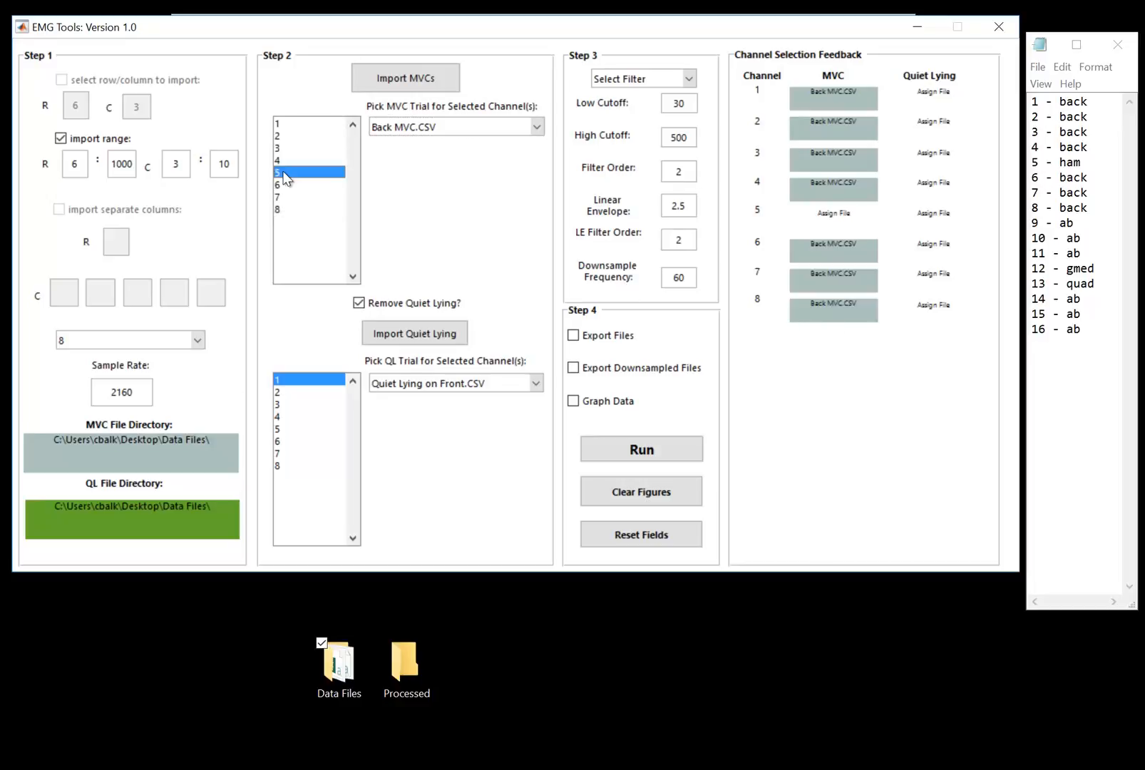
left_click(398, 127)
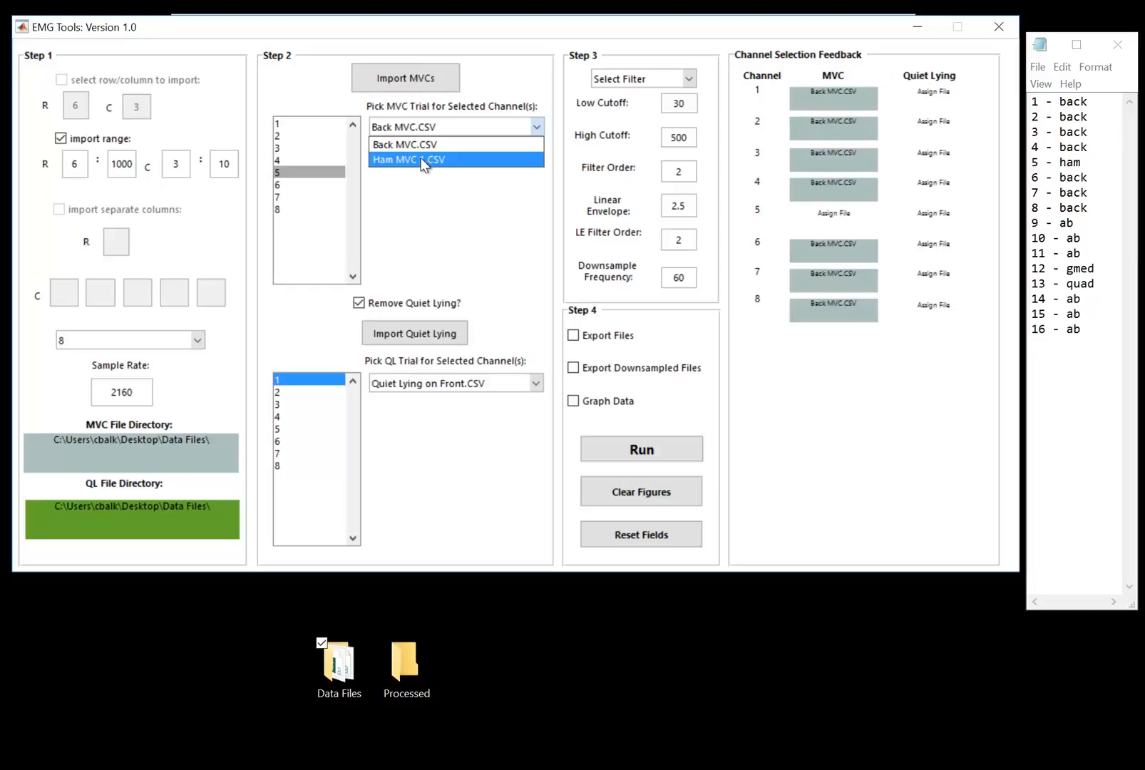
left_click(423, 162)
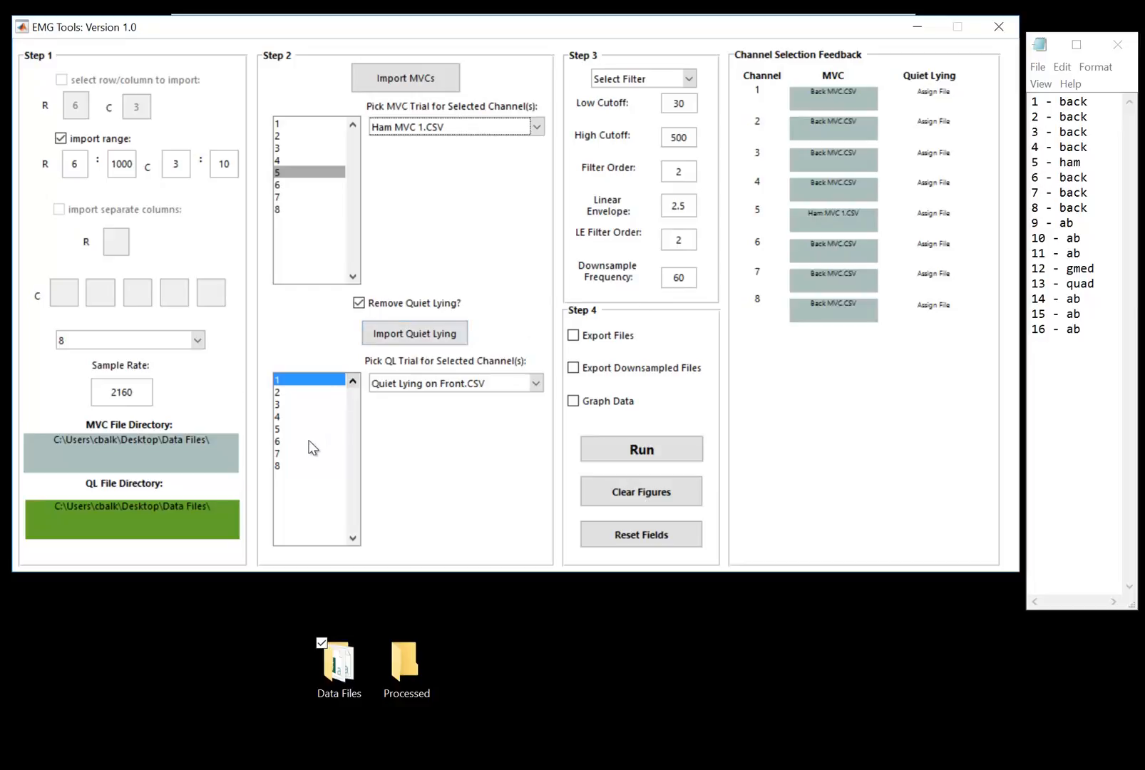
Select quiet lying channels 1 to 8 and assign Quiet Lying on Front.CSV to all of them.
left_click(298, 462)
left_click(299, 442)
left_click(299, 380)
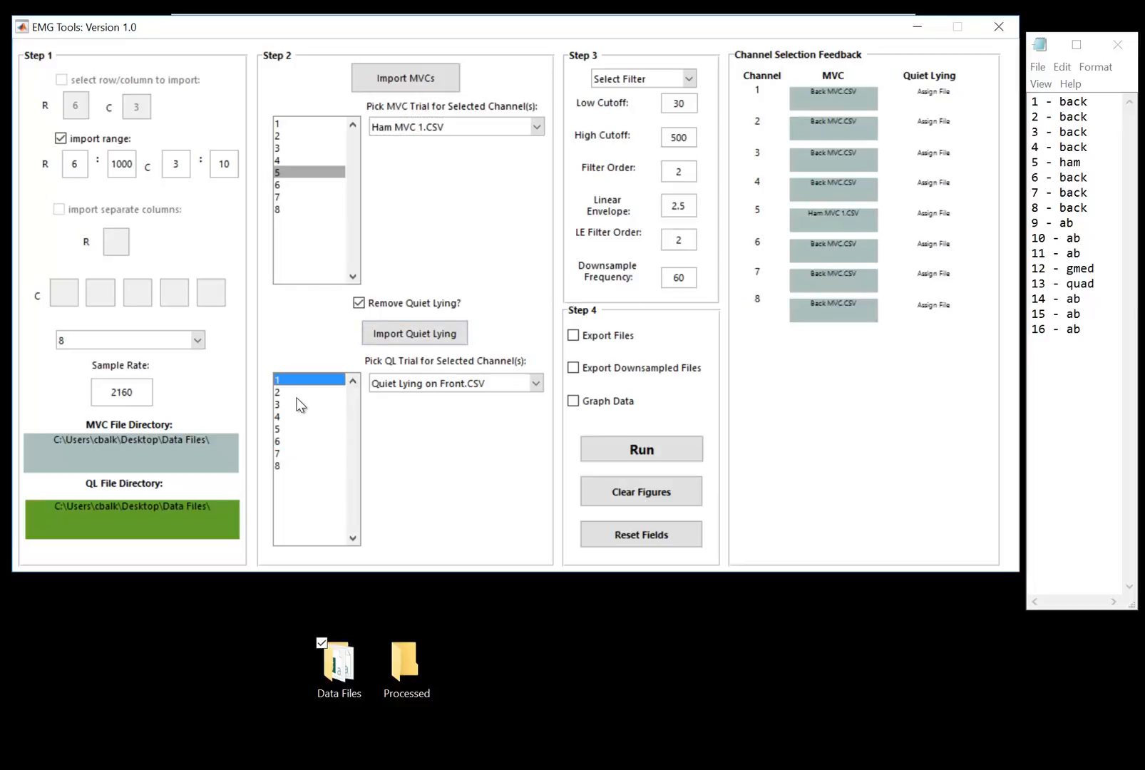
left_click(306, 465, "shift")
left_click(415, 386)
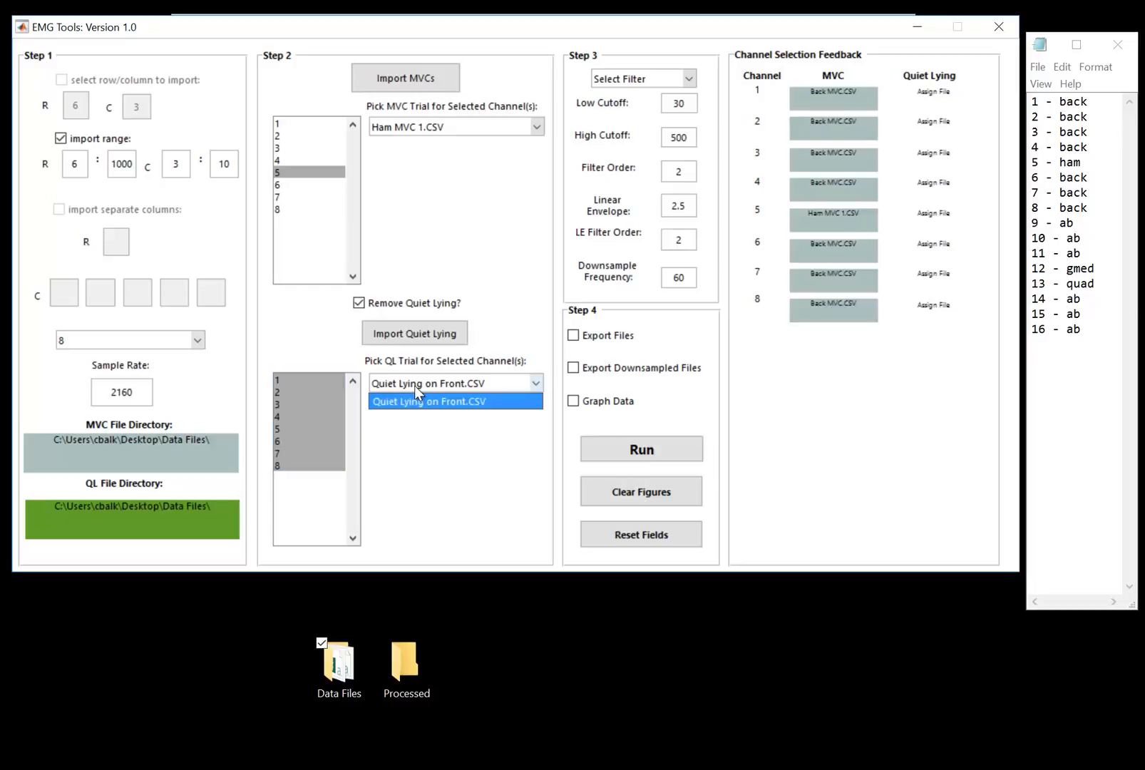
left_click(405, 401)
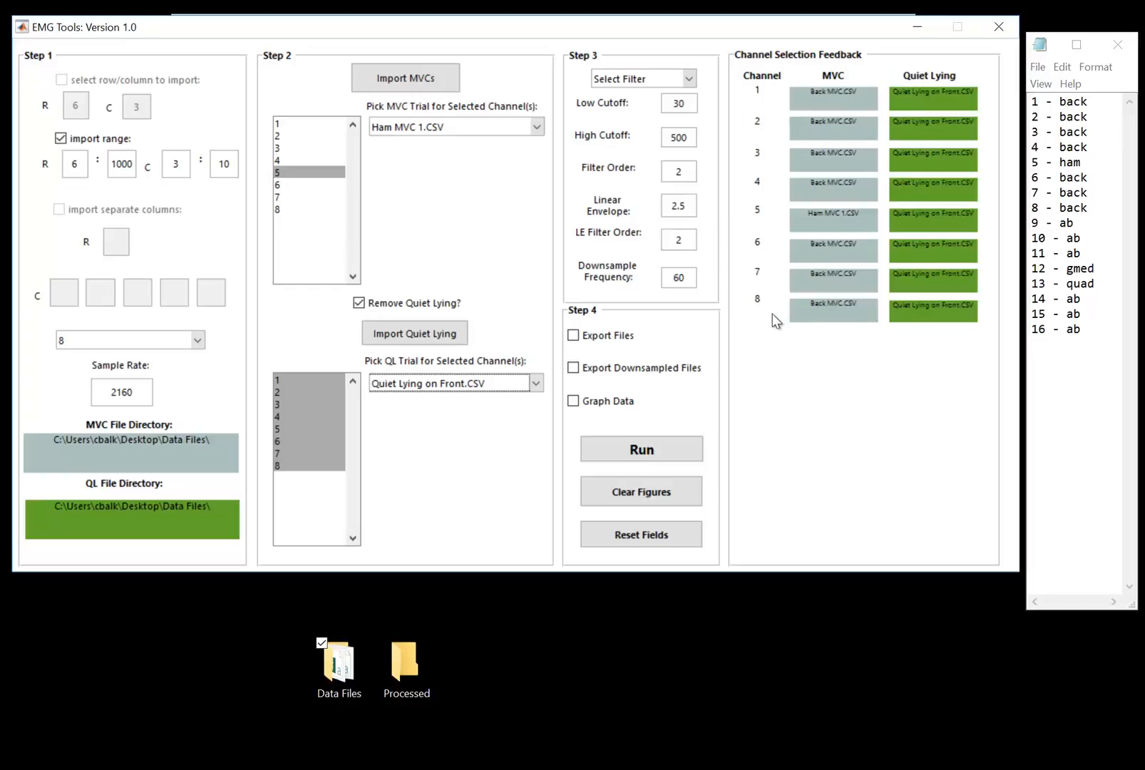
Choose Butterworth as the filter type.
left_click(671, 79)
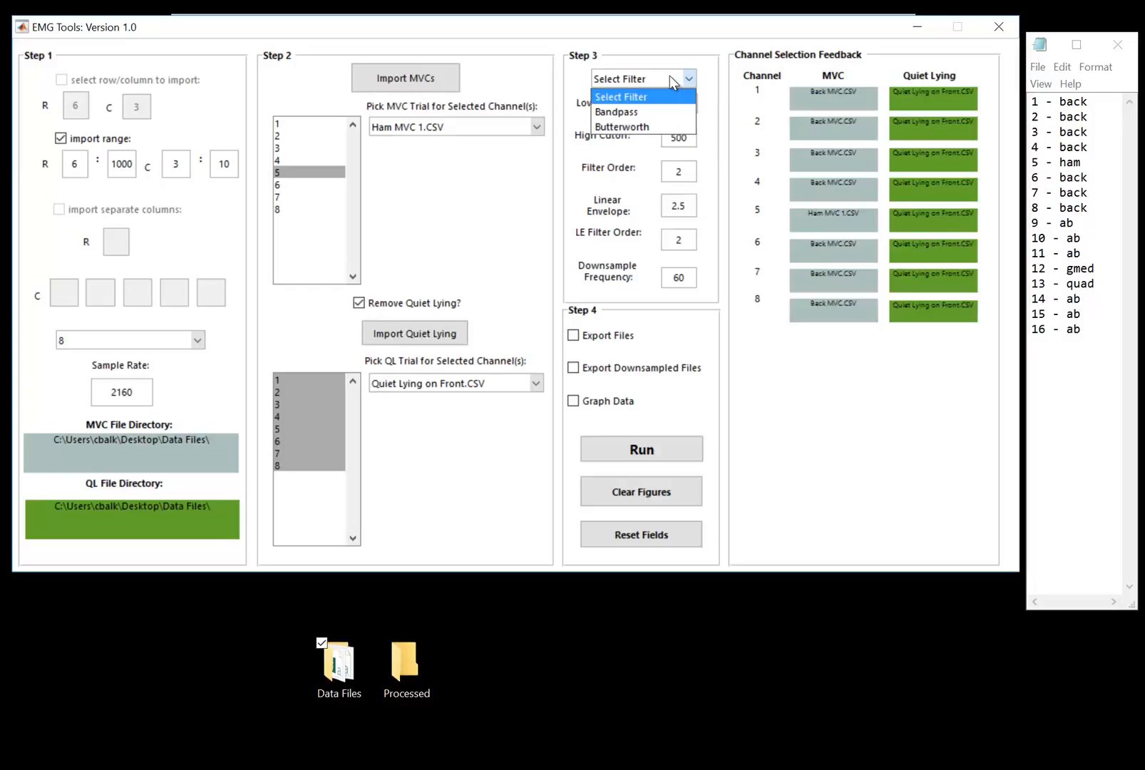
left_click(638, 125)
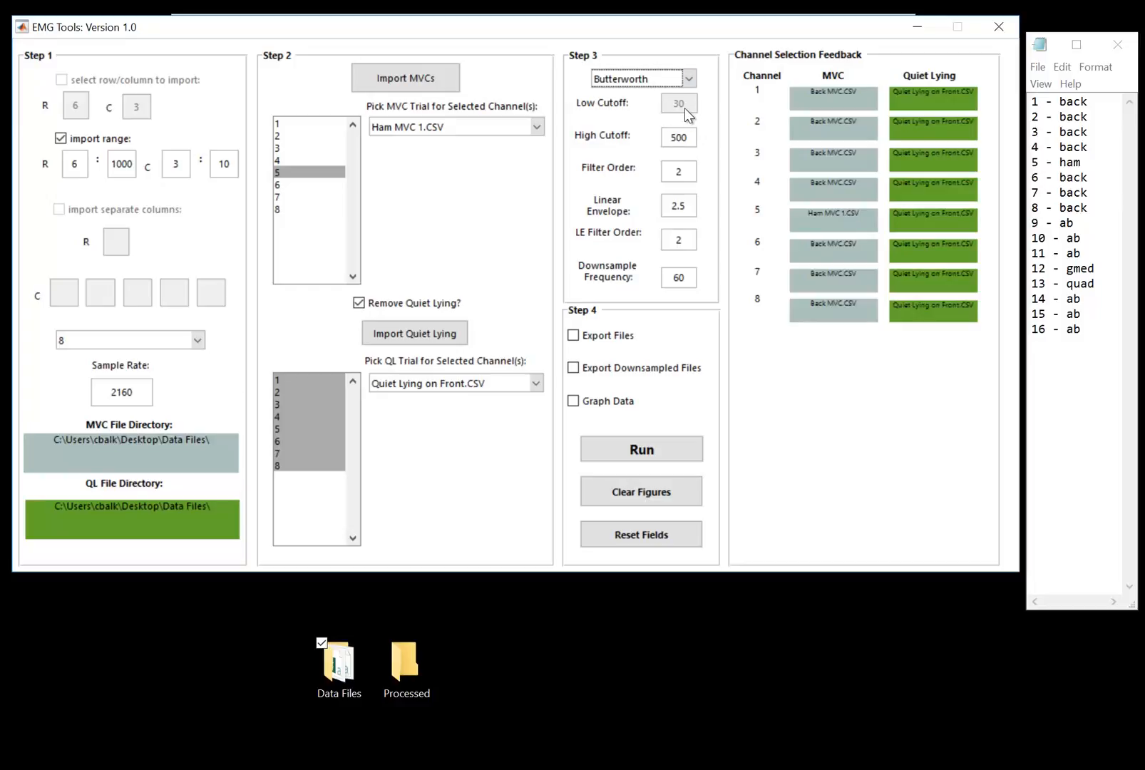
left_click(689, 138)
double_click(673, 137)
left_click(690, 140)
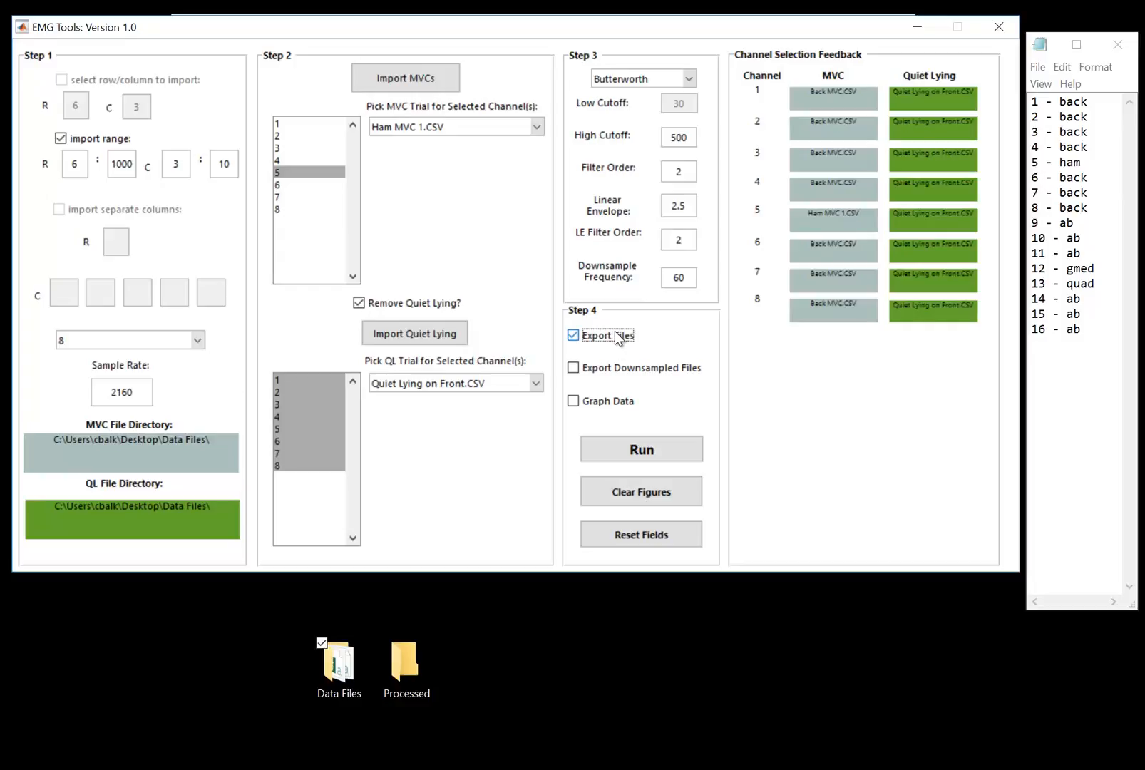
Enable the Export Files, Export Downsampled Files and Graph Data options.
left_click(691, 324)
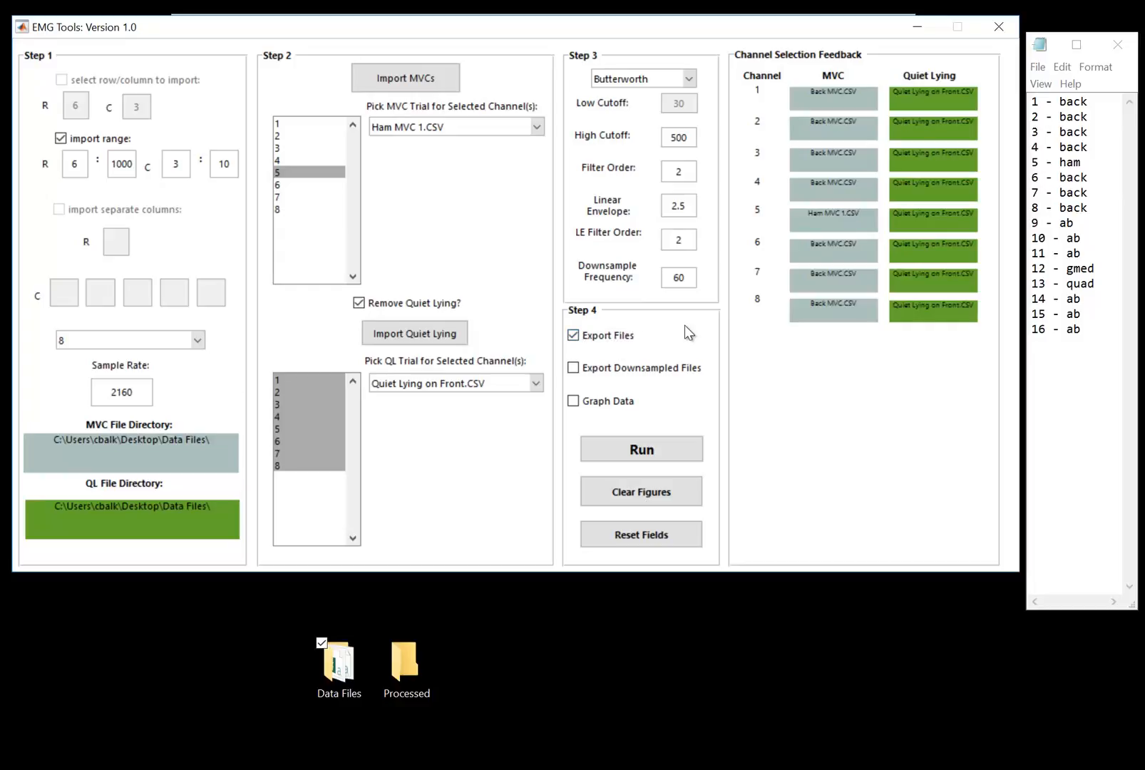
left_click(674, 368)
left_click(703, 352)
left_click(623, 404)
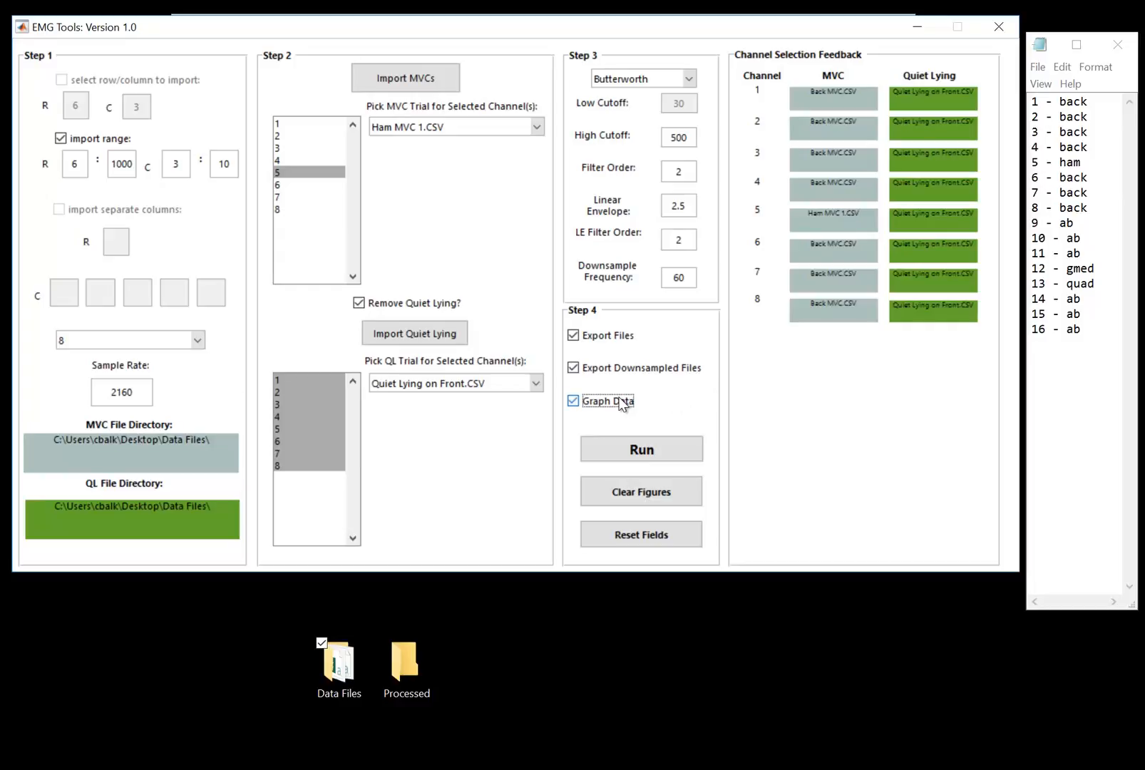
left_click(668, 408)
left_click(654, 406)
Run the processing and select all eight Walk trial CSV files in the Data Files folder on the Desktop.
left_click(655, 450)
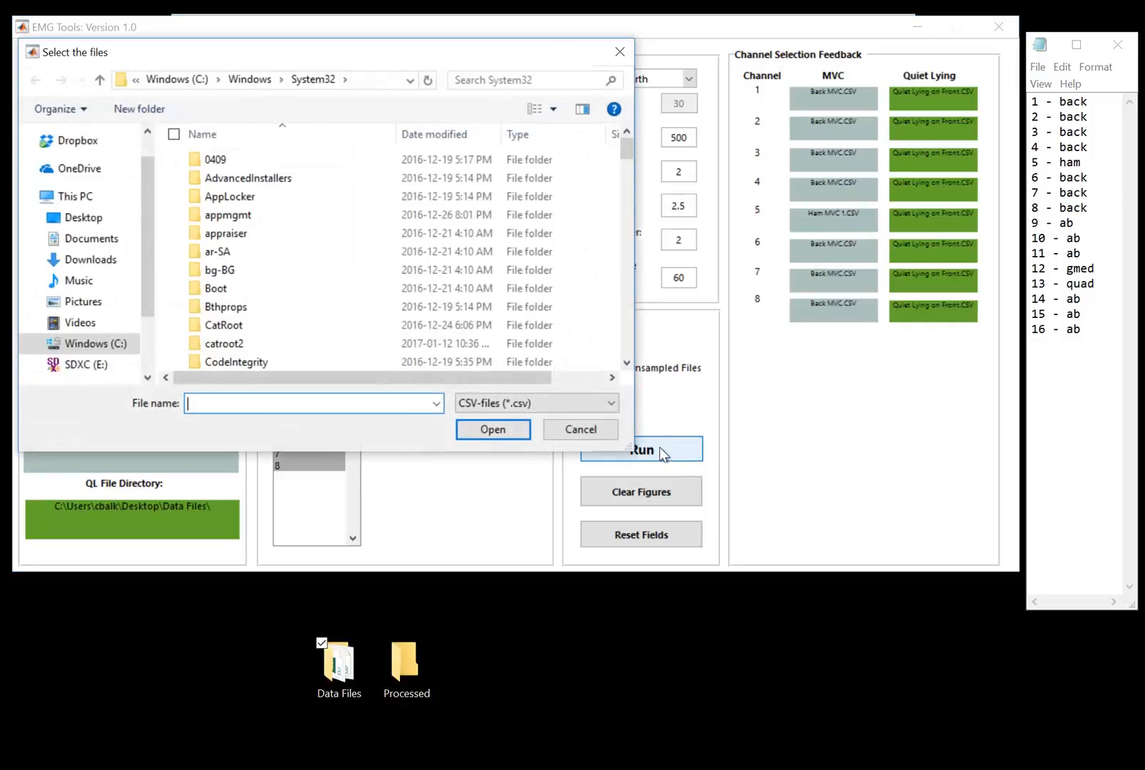
left_click(87, 219)
double_click(241, 161)
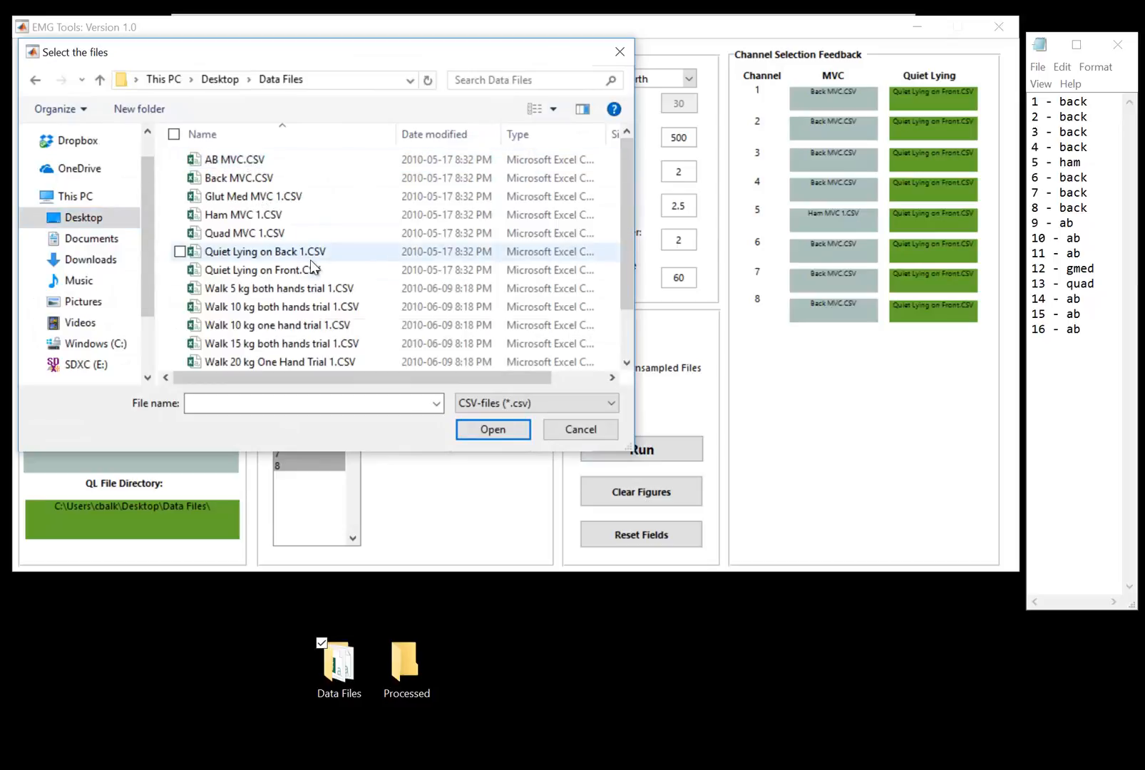
scroll(296, 246, "down", 1)
left_click(291, 233)
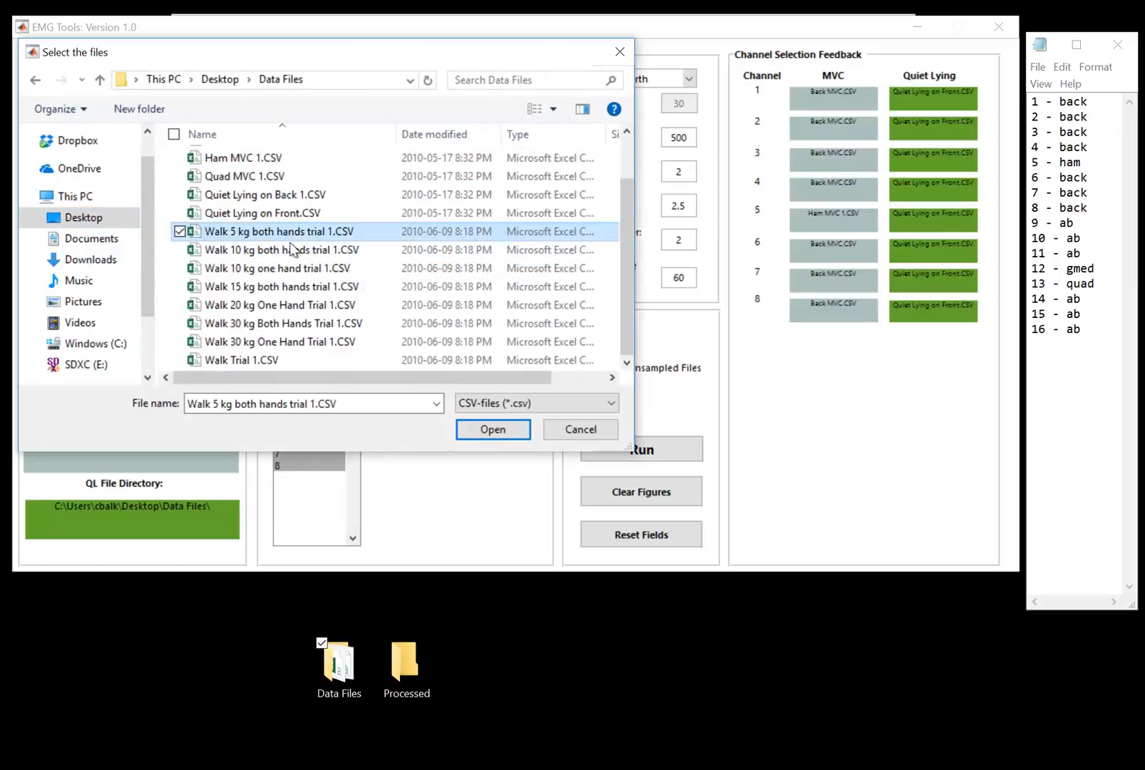
left_click(259, 360, "shift")
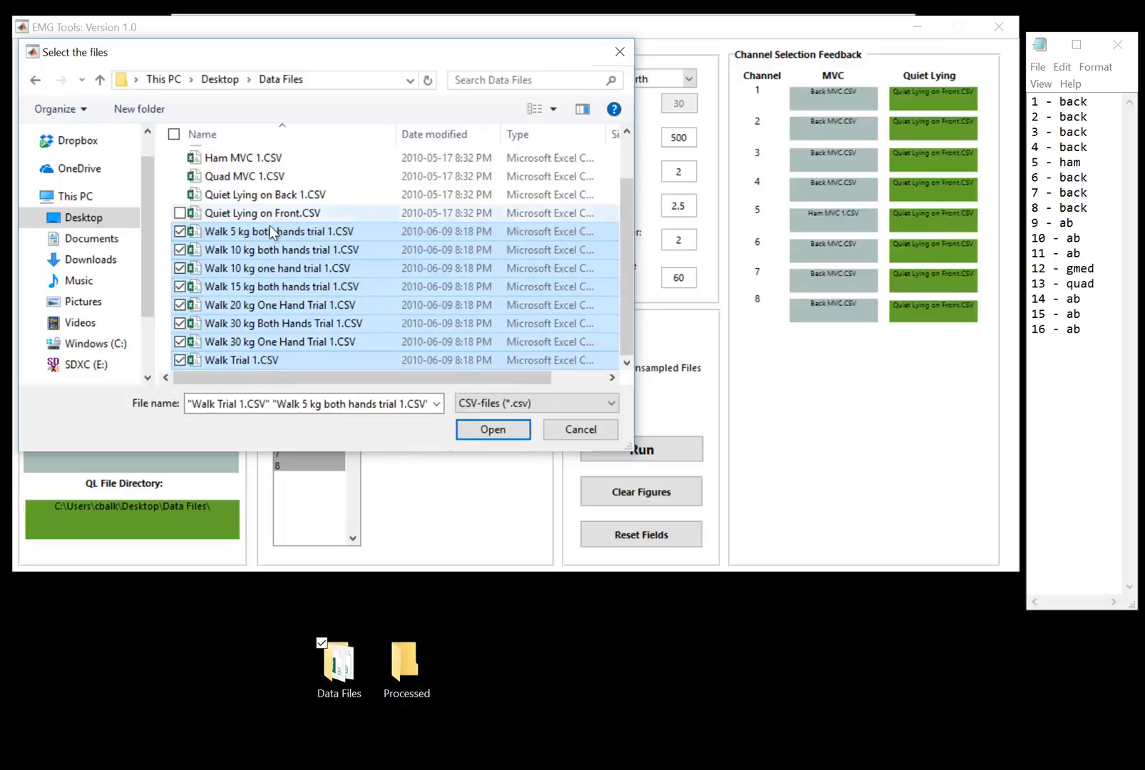
left_click(496, 431)
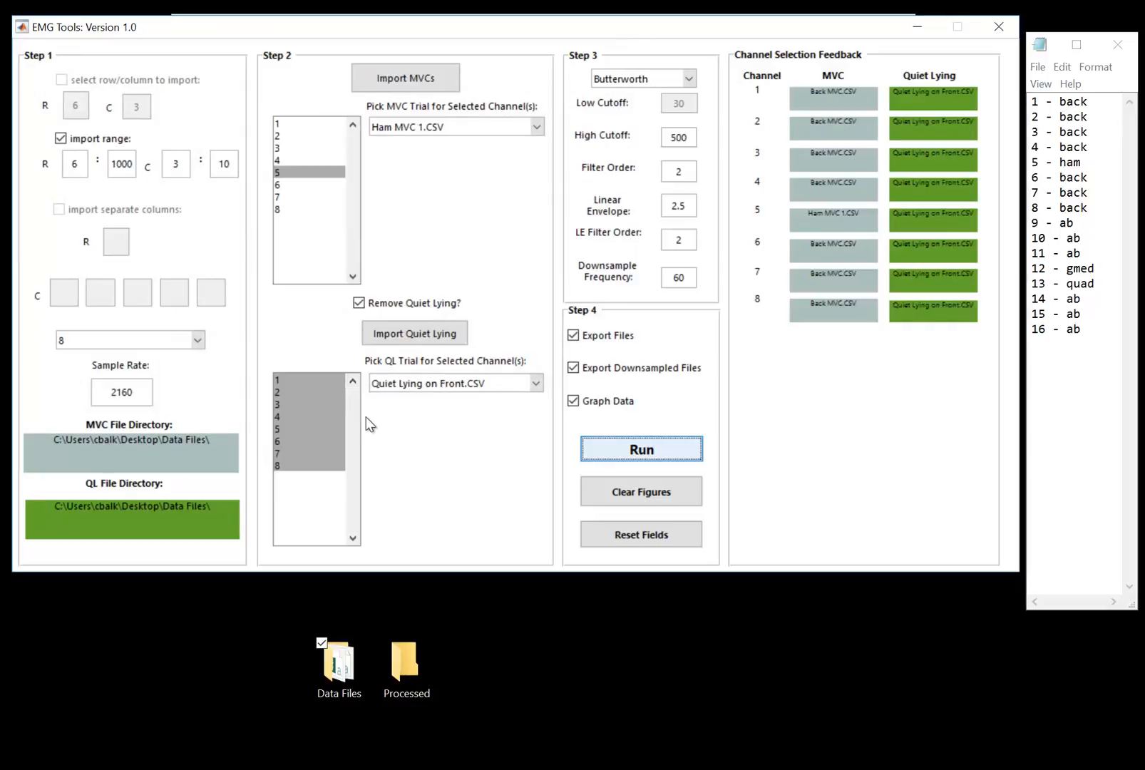
Choose the Processed folder on the Desktop as the save directory.
key("space")
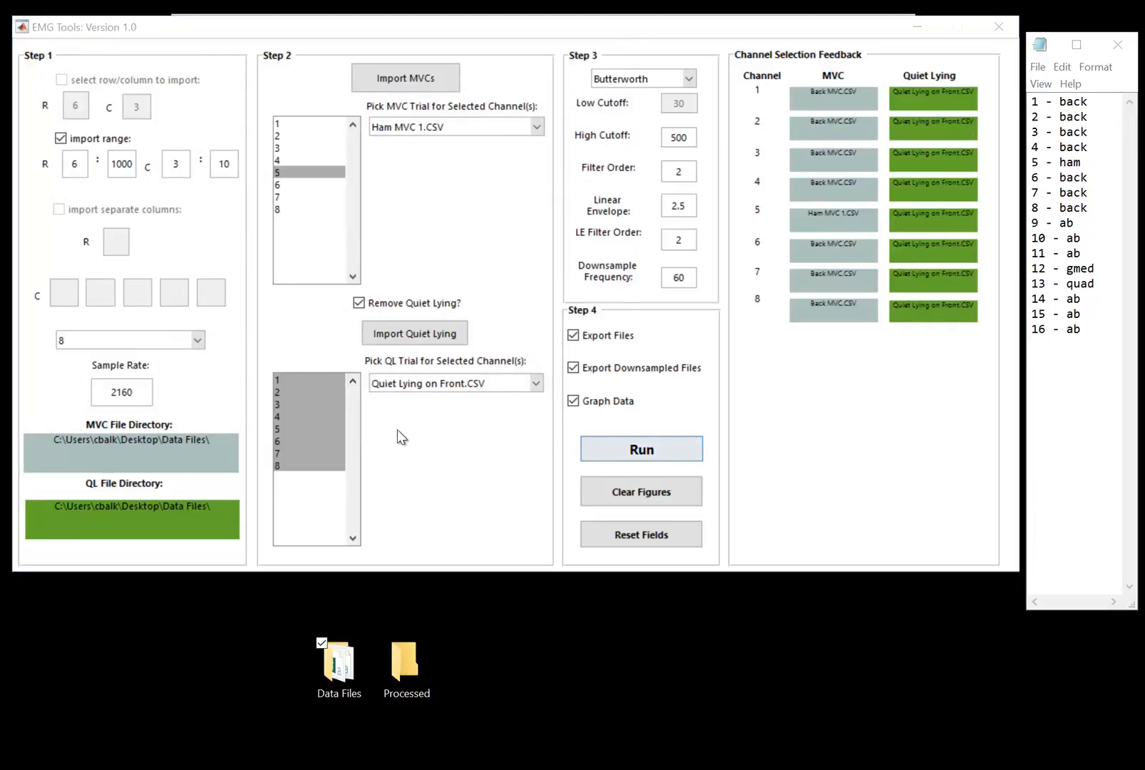
left_click_drag(268, 50, 402, 103)
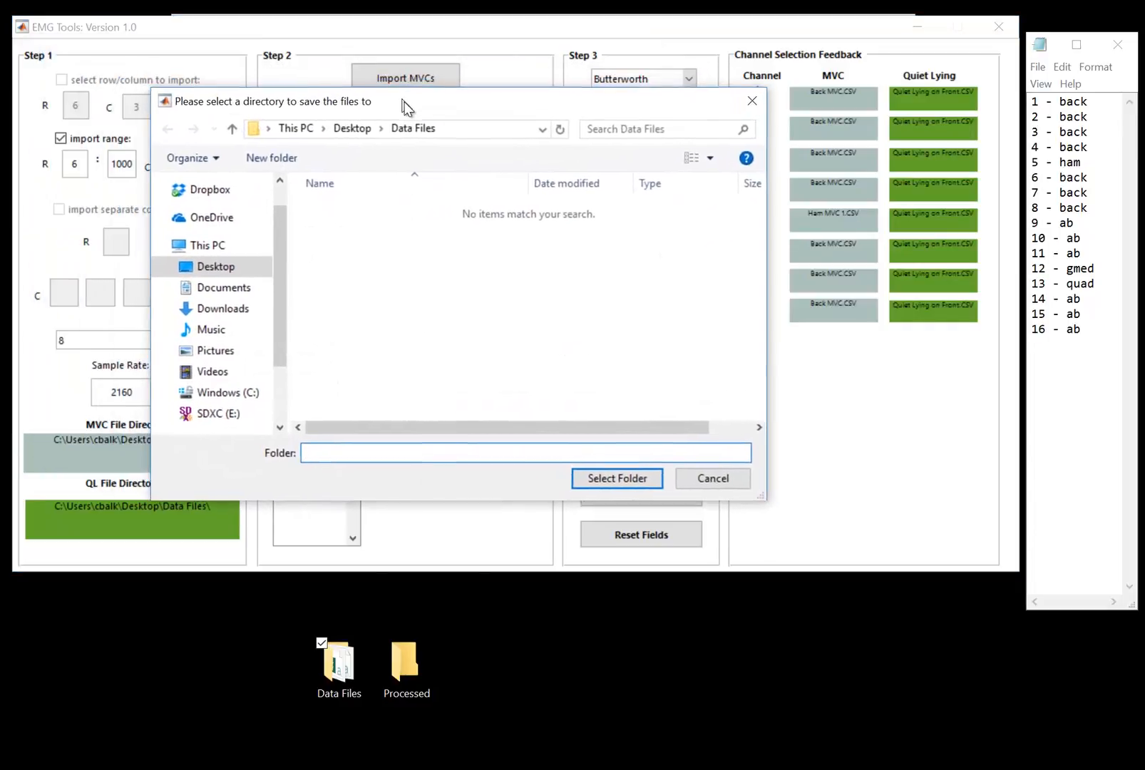
left_click(355, 134)
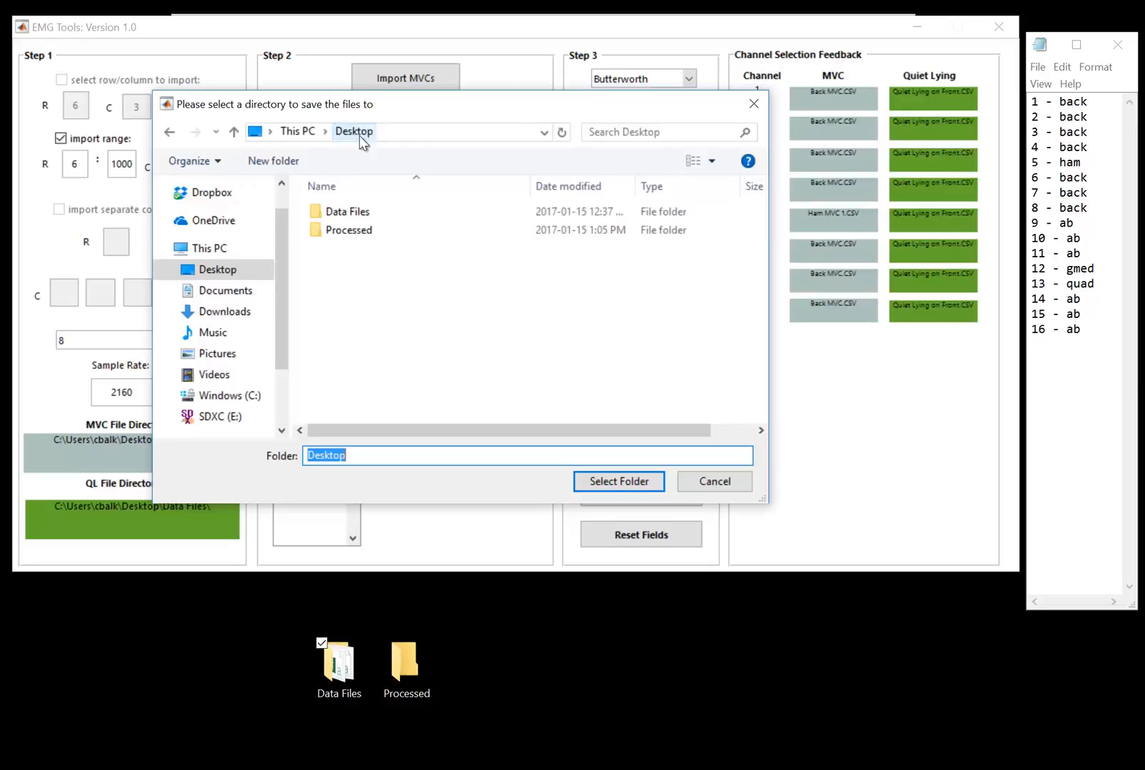
double_click(407, 231)
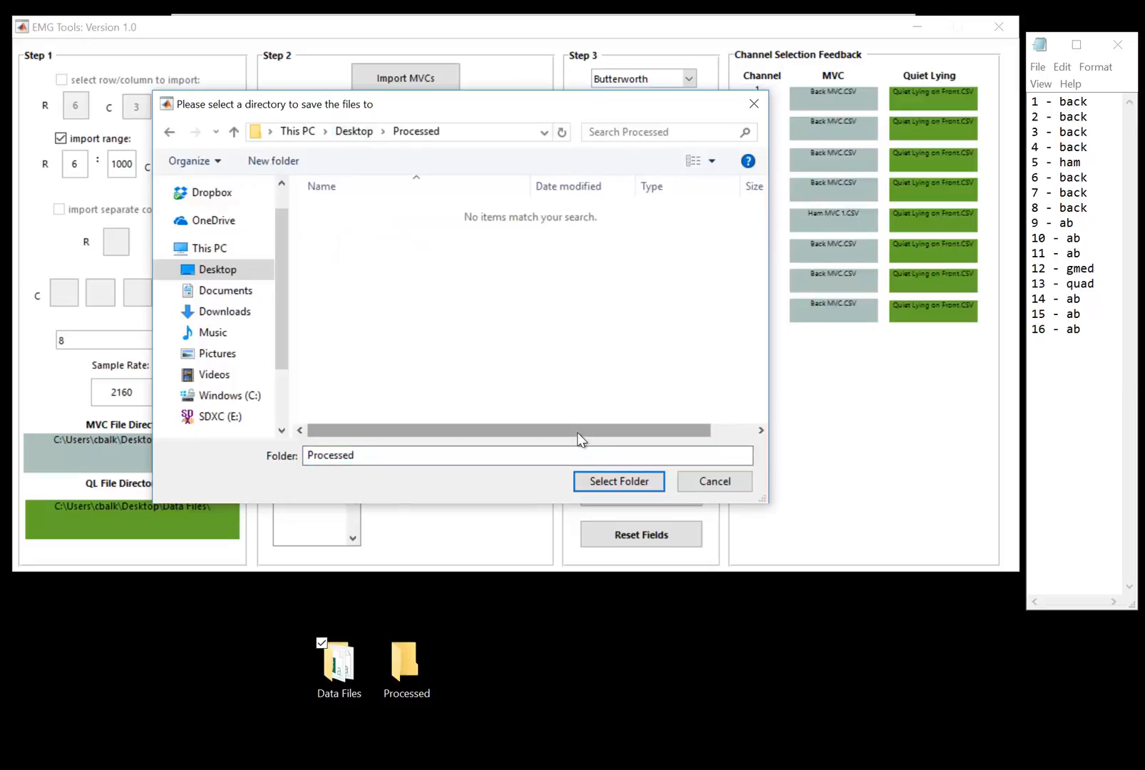
left_click(617, 482)
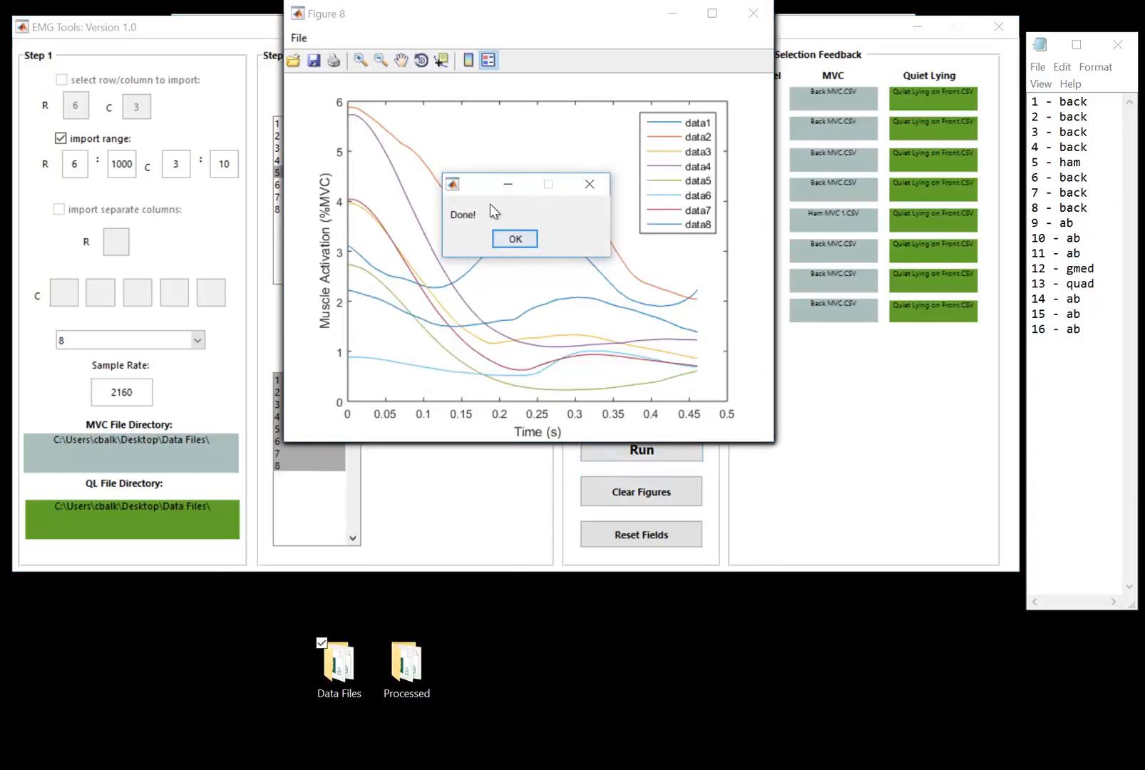
Close the completion message, spread out the muscle activation figure windows to review them, and clear all figures.
left_click_drag(490, 185, 482, 192)
left_click(493, 246)
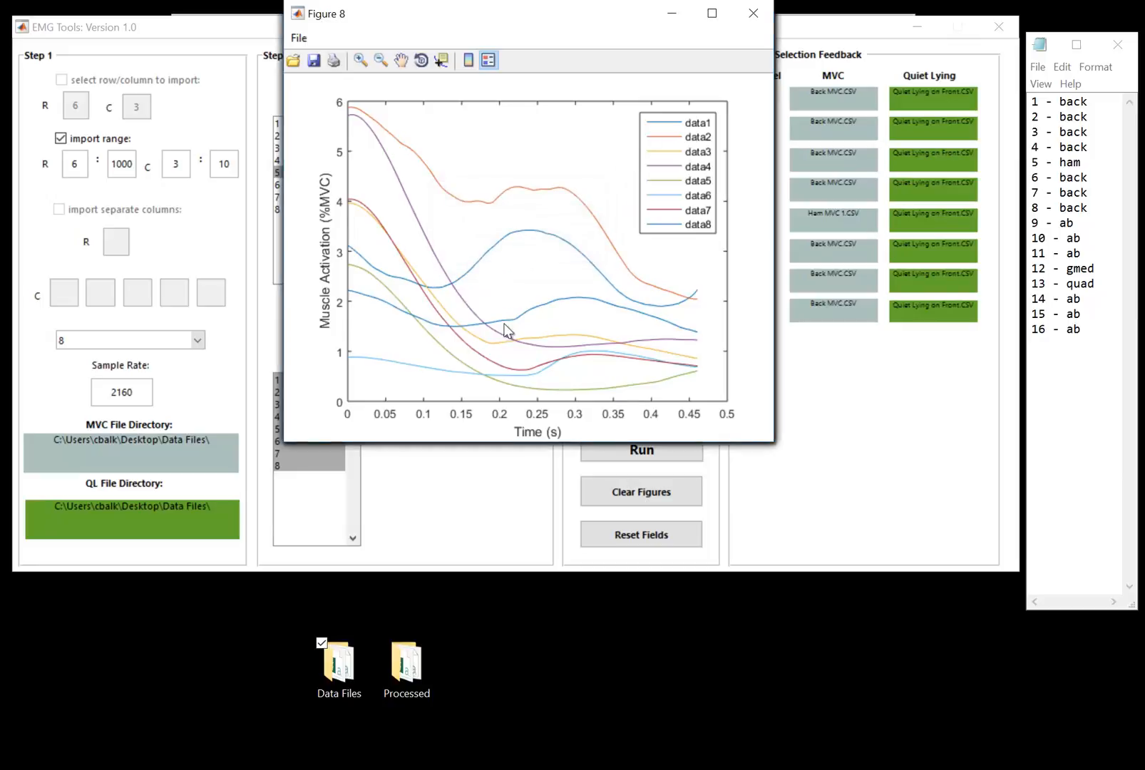
left_click_drag(513, 16, 300, 79)
left_click_drag(604, 15, 416, 86)
left_click_drag(556, 20, 394, 138)
left_click_drag(539, 14, 399, 60)
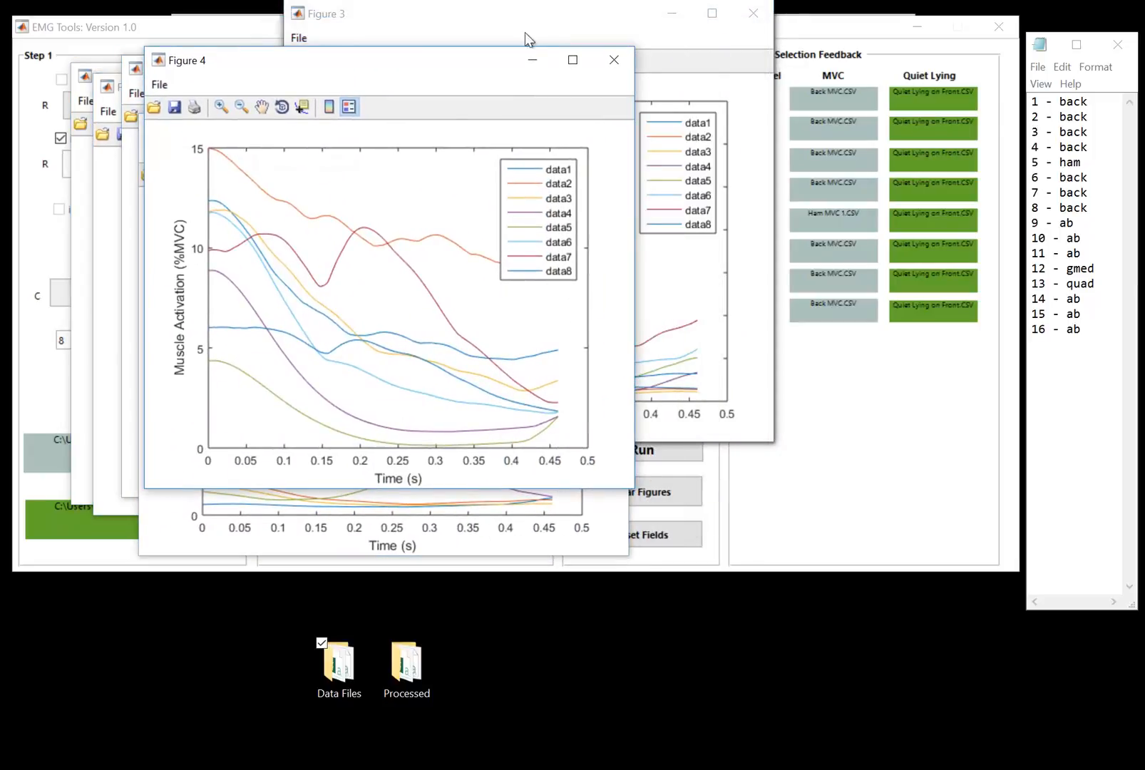
left_click_drag(527, 17, 435, 38)
left_click(677, 494)
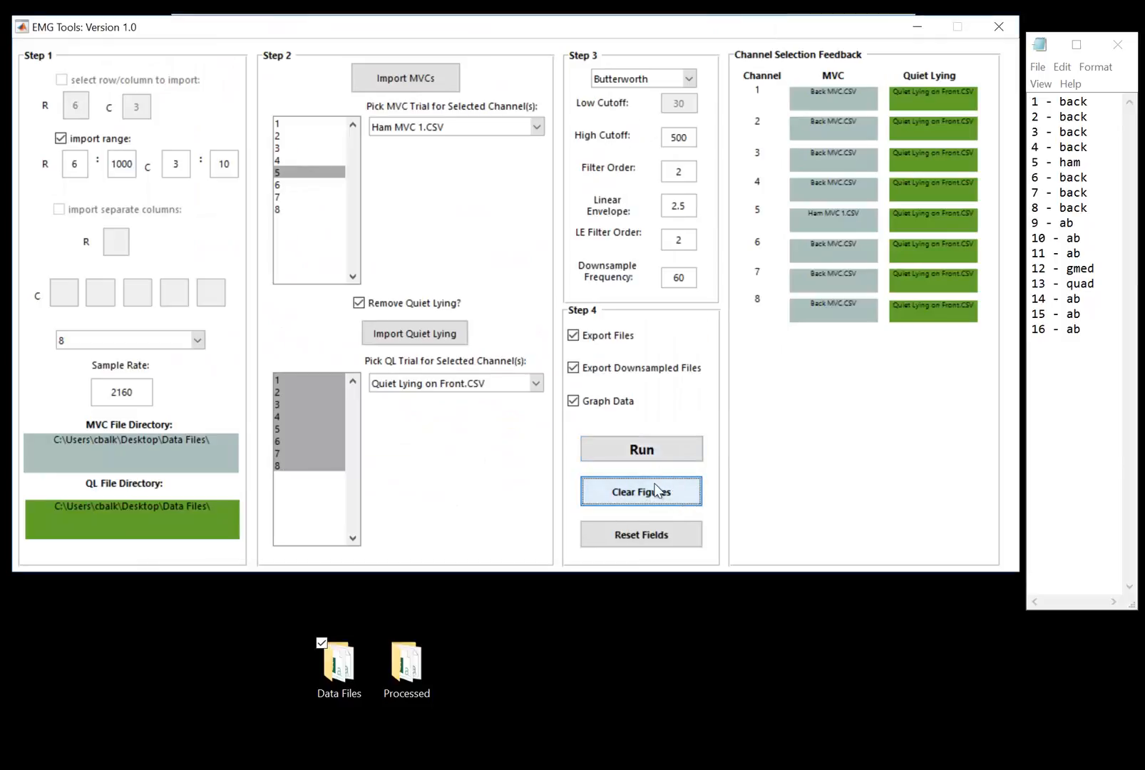
Open the Processed folder and open DS_Processed_Walk 10 kg one hand trial 1.CSV.
left_click(418, 667)
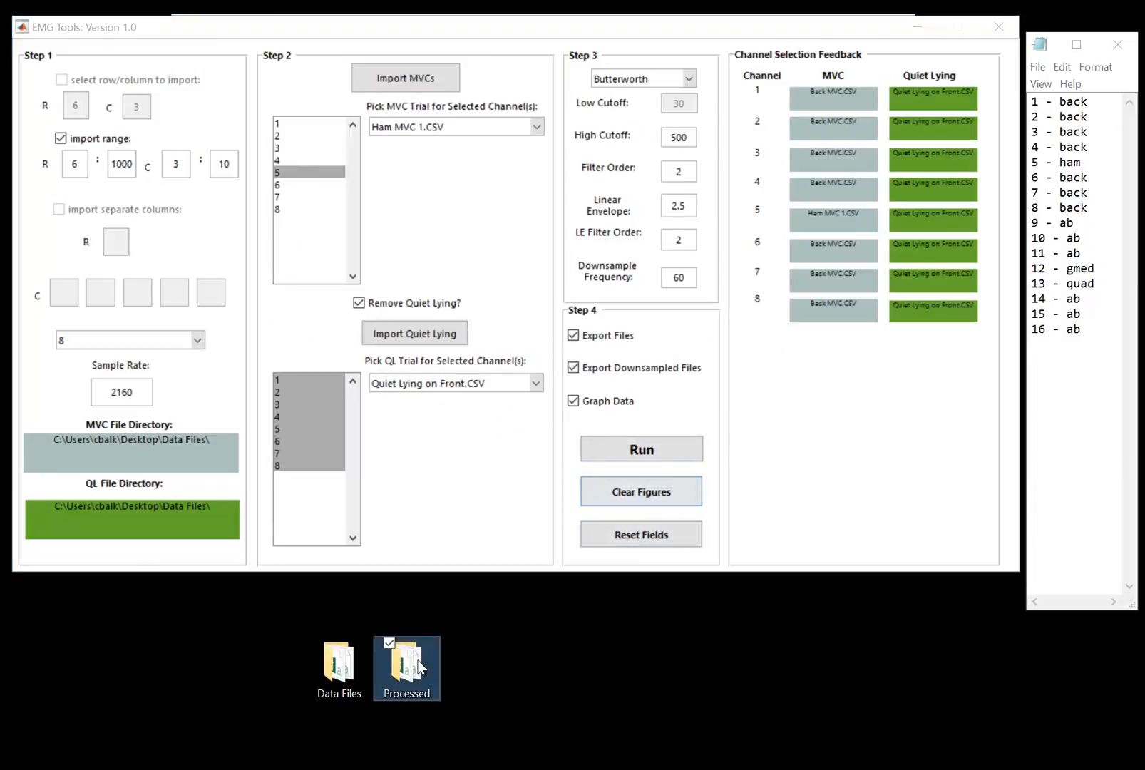
double_click(418, 667)
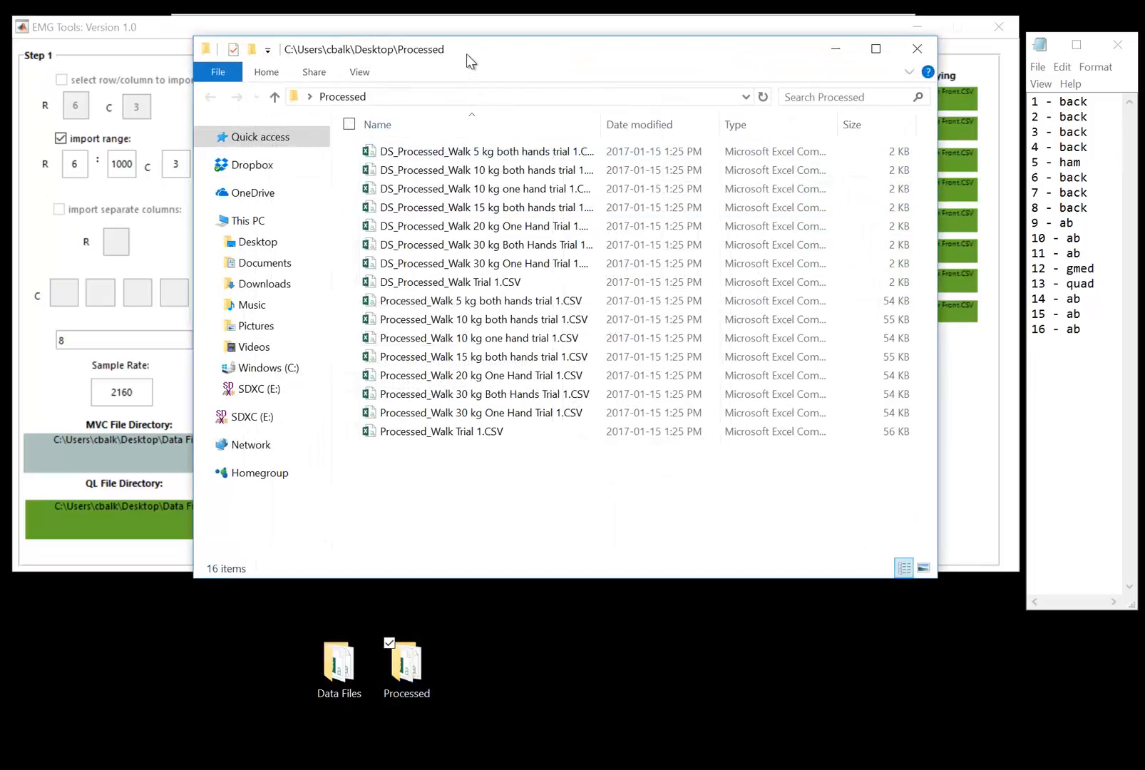
left_click_drag(467, 61, 448, 107)
left_click(432, 203)
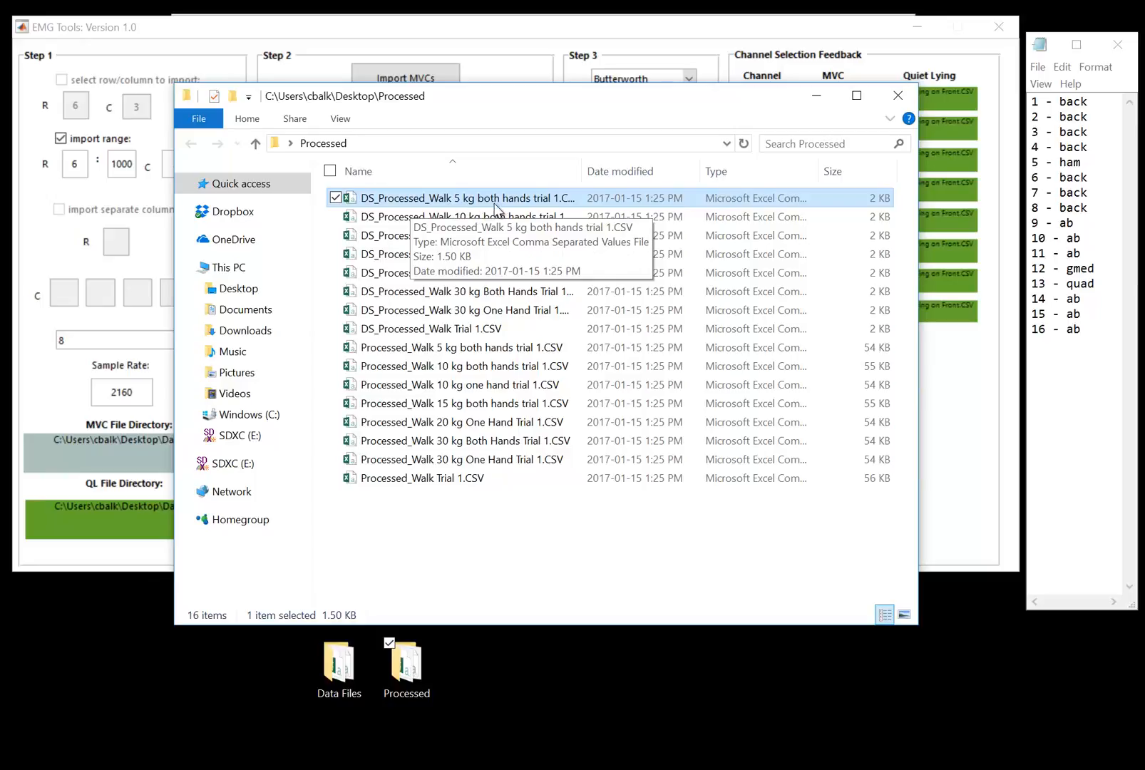
left_click(439, 218)
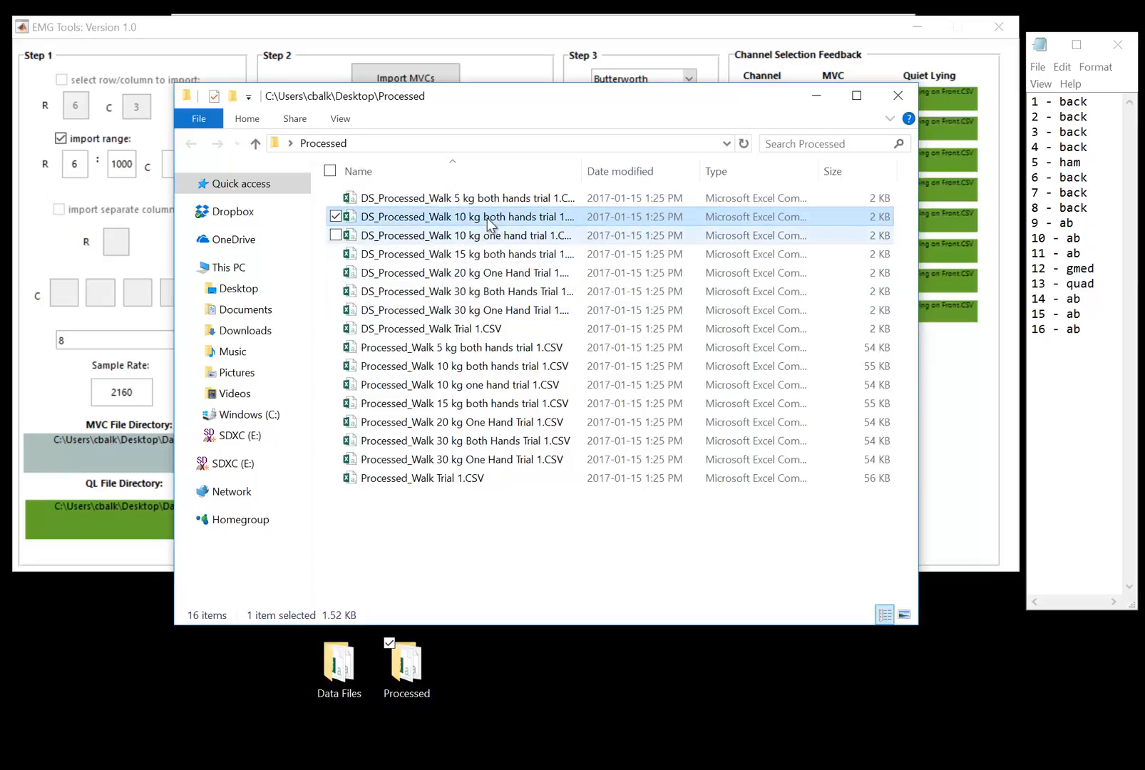
left_click(435, 241)
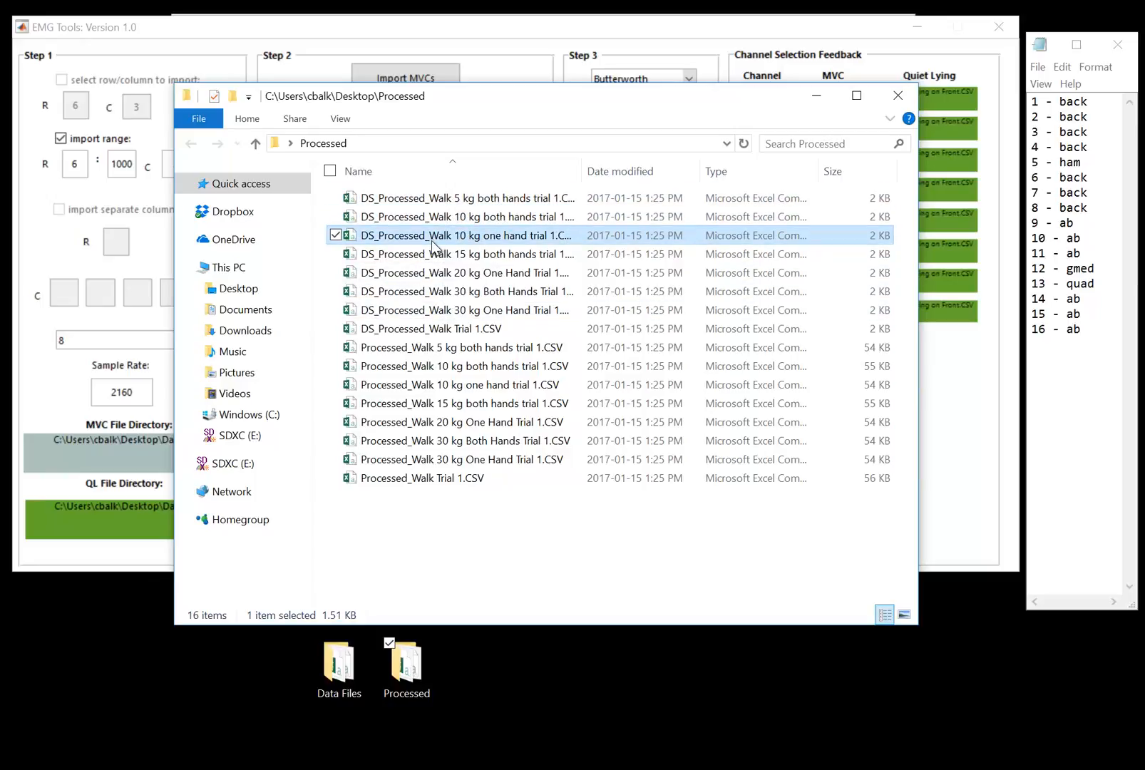
double_click(432, 241)
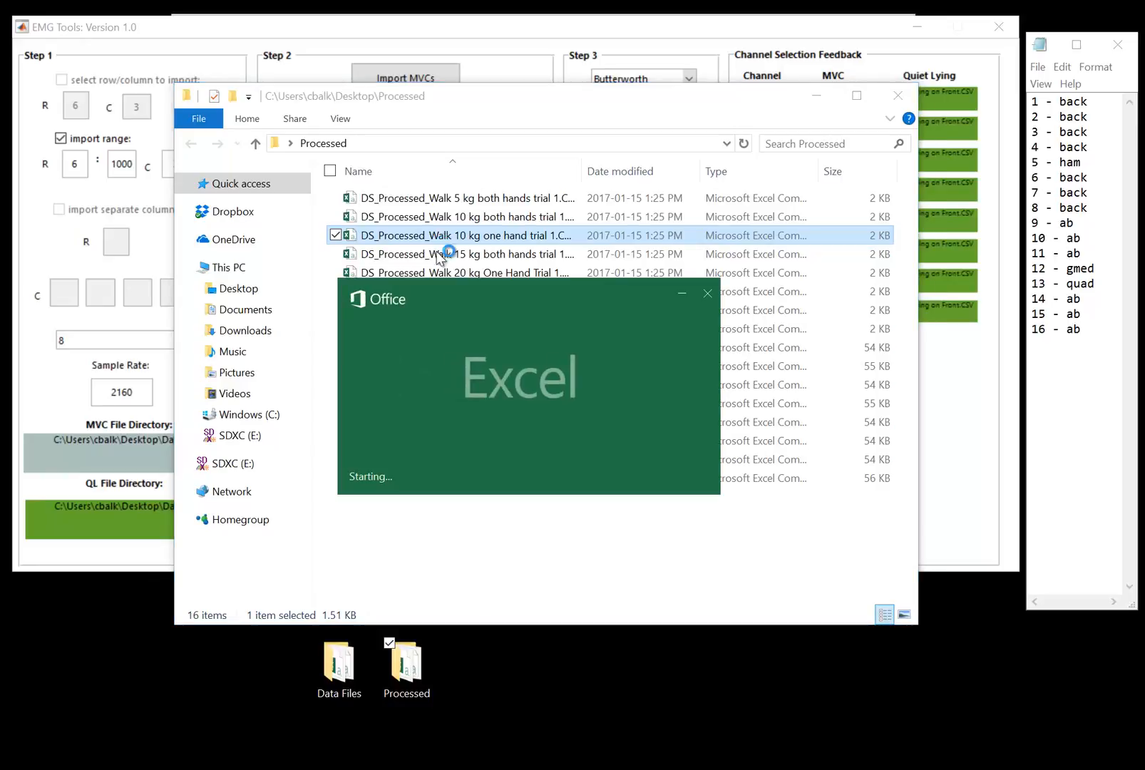
Scroll through the downsampled data and close the workbook.
scroll(423, 329, "down", 6)
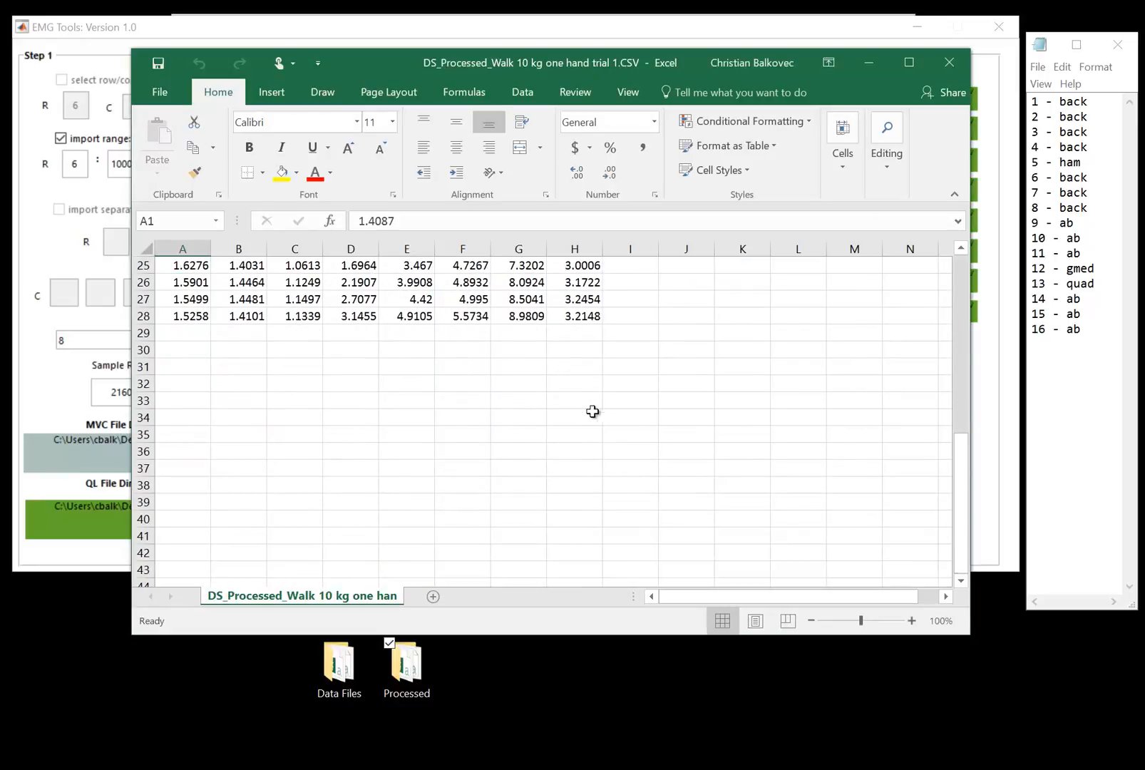
scroll(582, 426, "up", 8)
scroll(555, 382, "down", 8)
scroll(555, 382, "down", 2)
scroll(774, 243, "up", 7)
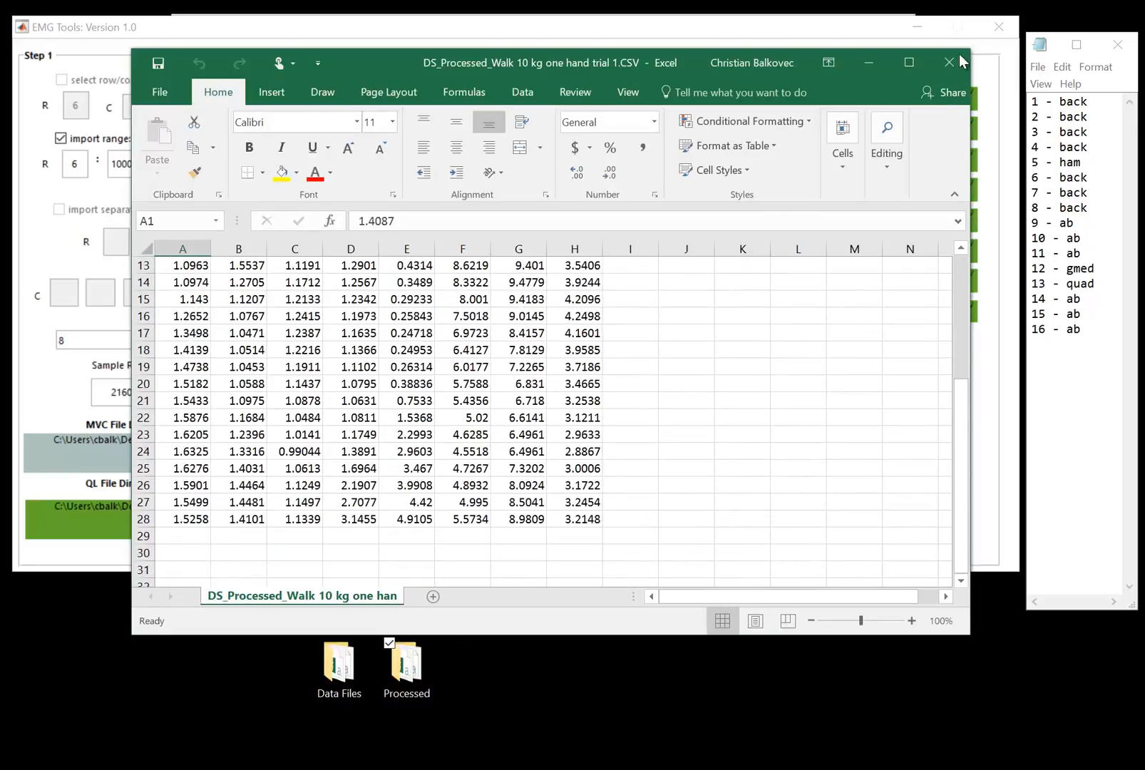
left_click(949, 62)
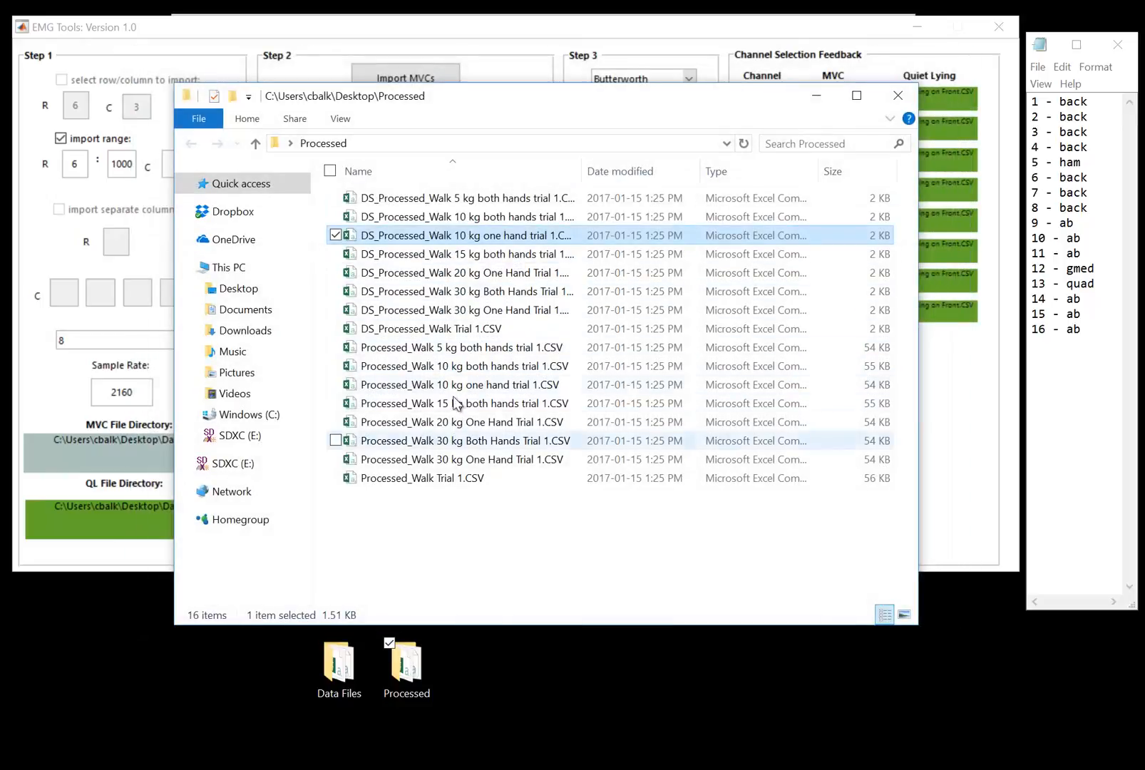
Open Processed_Walk 5 kg both hands trial 1.CSV, inspect its last row of data, then close it and the folder.
left_click(457, 354)
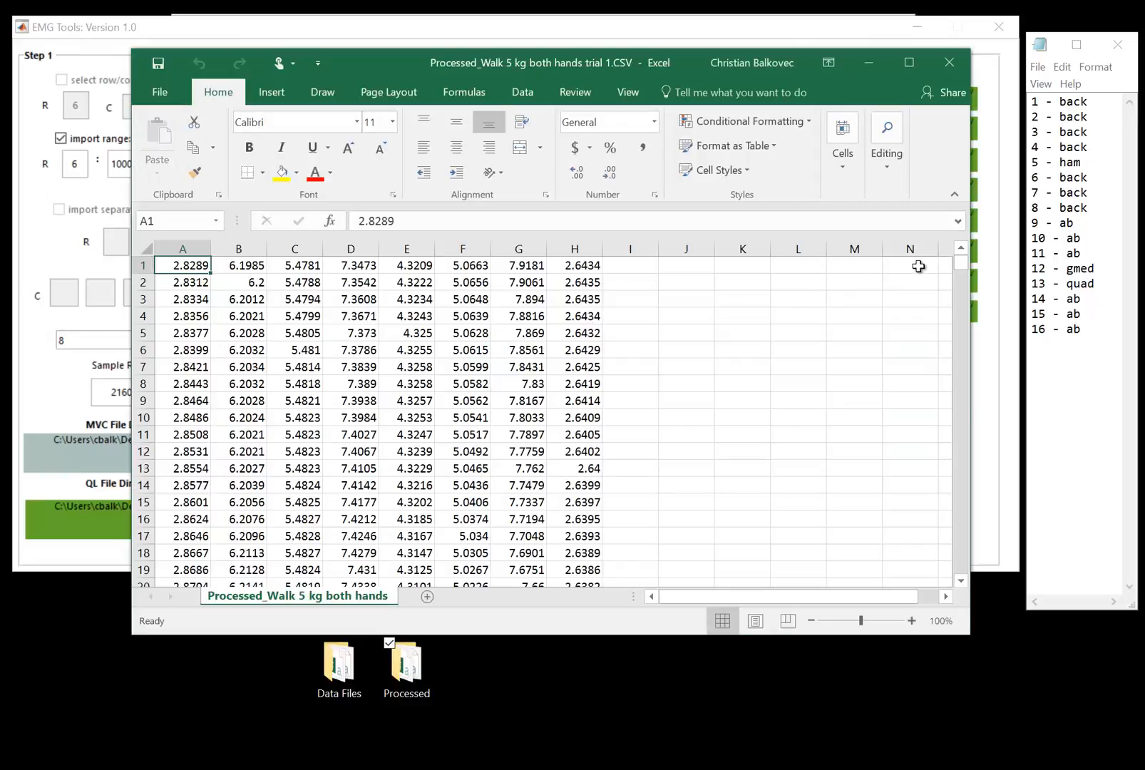
left_click_drag(961, 264, 981, 594)
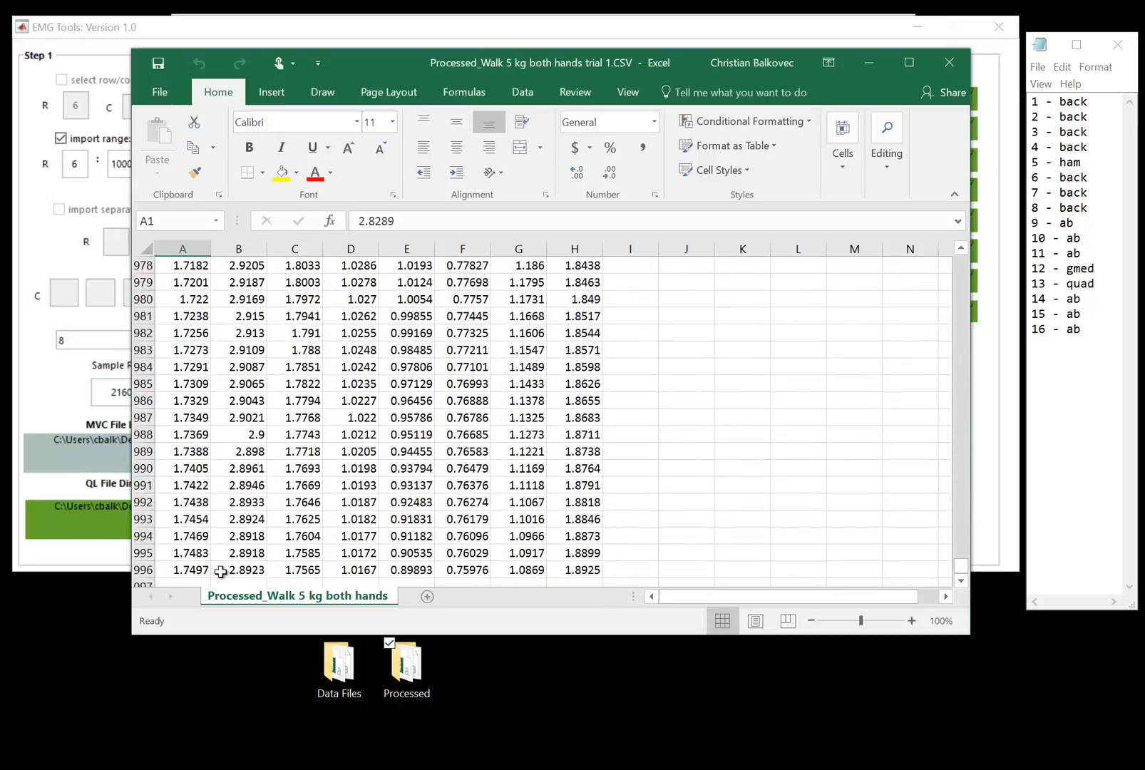
left_click_drag(189, 570, 574, 571)
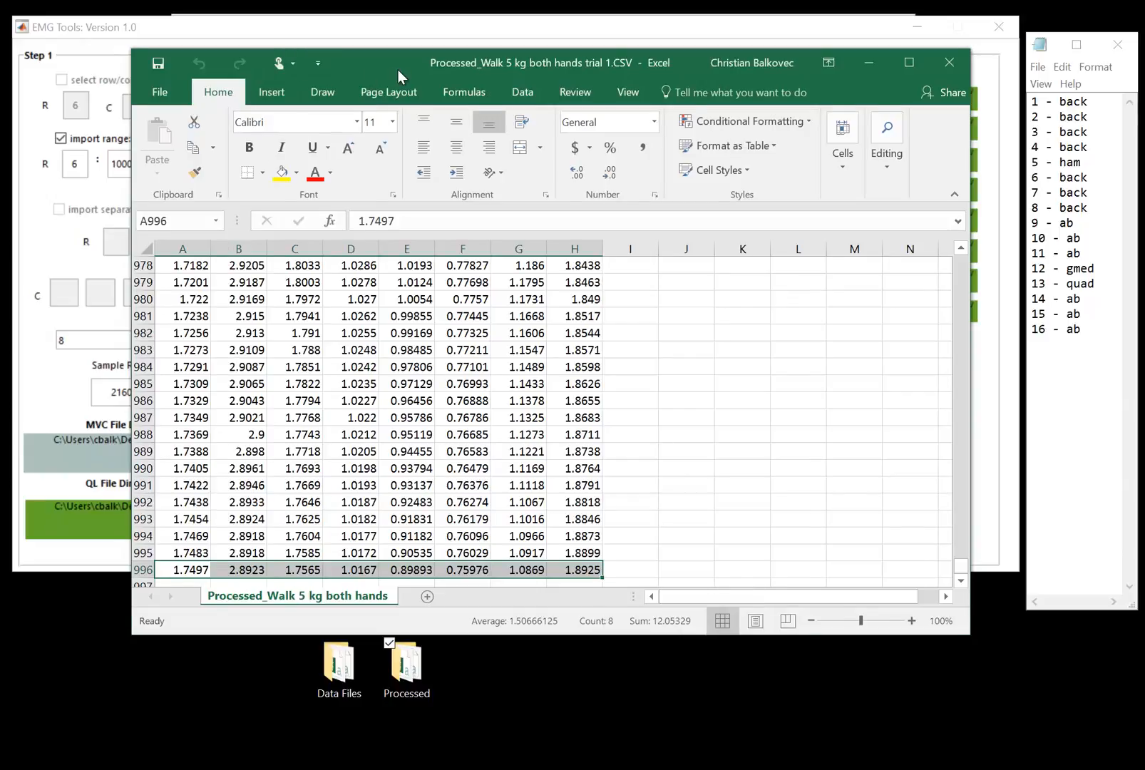
mouse_move(395, 69)
left_mouse_down()
mouse_move(416, 74)
mouse_move(379, 64)
left_mouse_up()
left_click(932, 57)
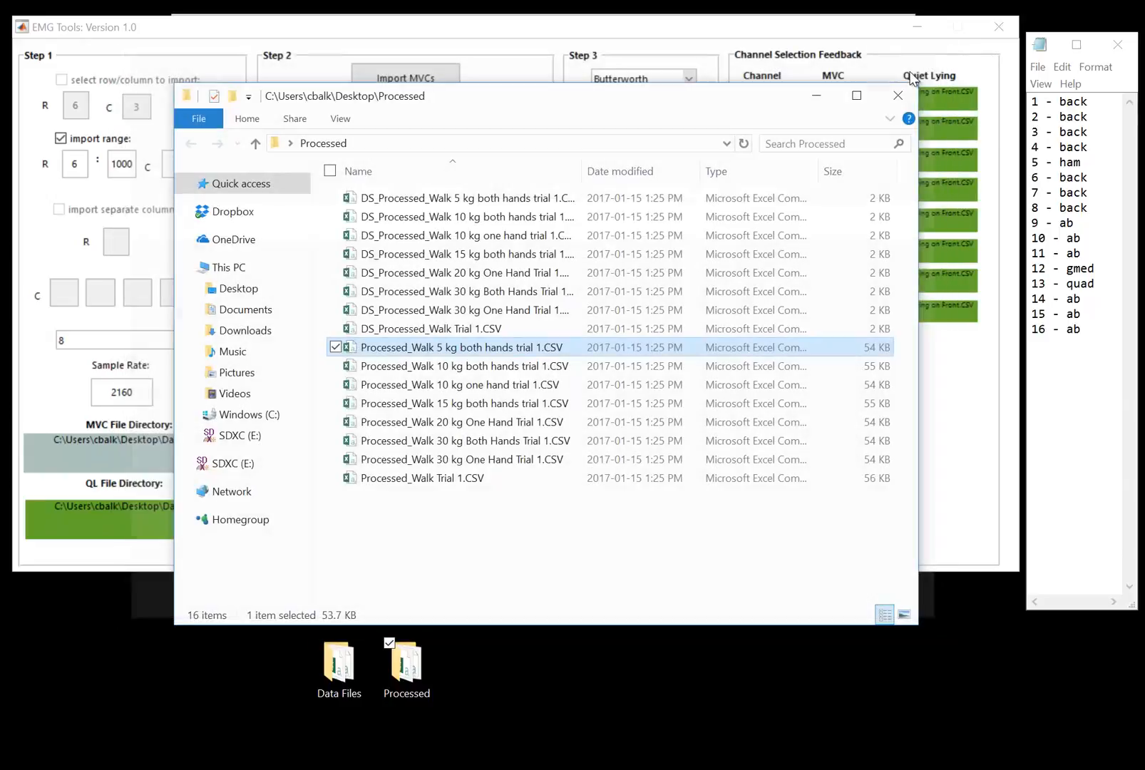
left_click(897, 95)
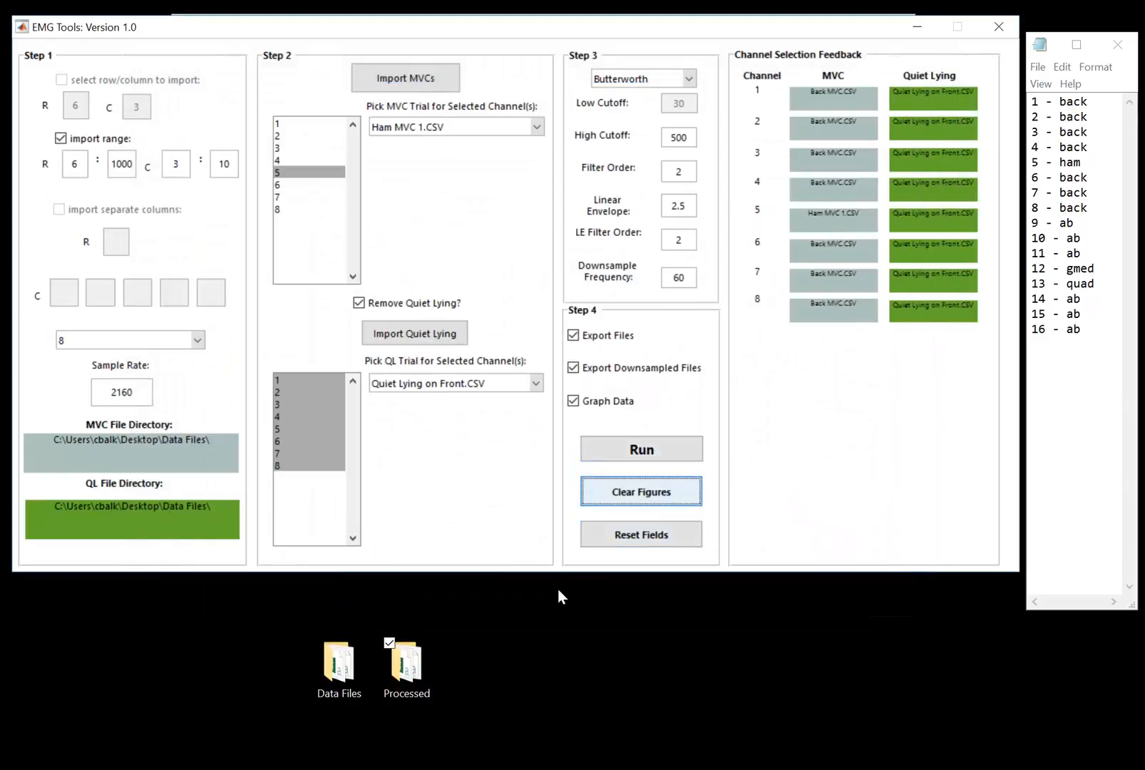